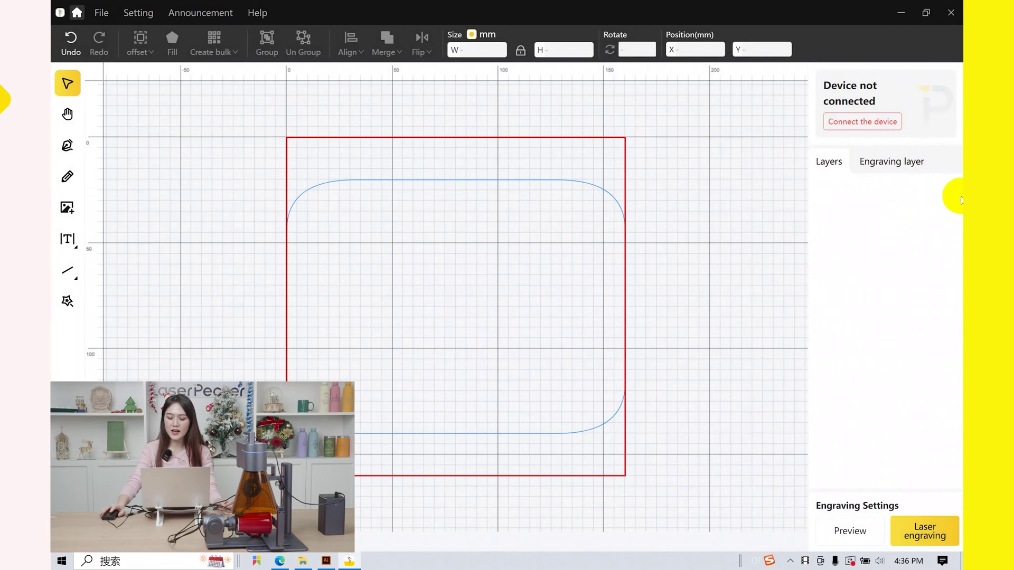
Connect the LP4 laser over USB on COM3.
{"action": "left_click", "coordinate": [854, 124]}
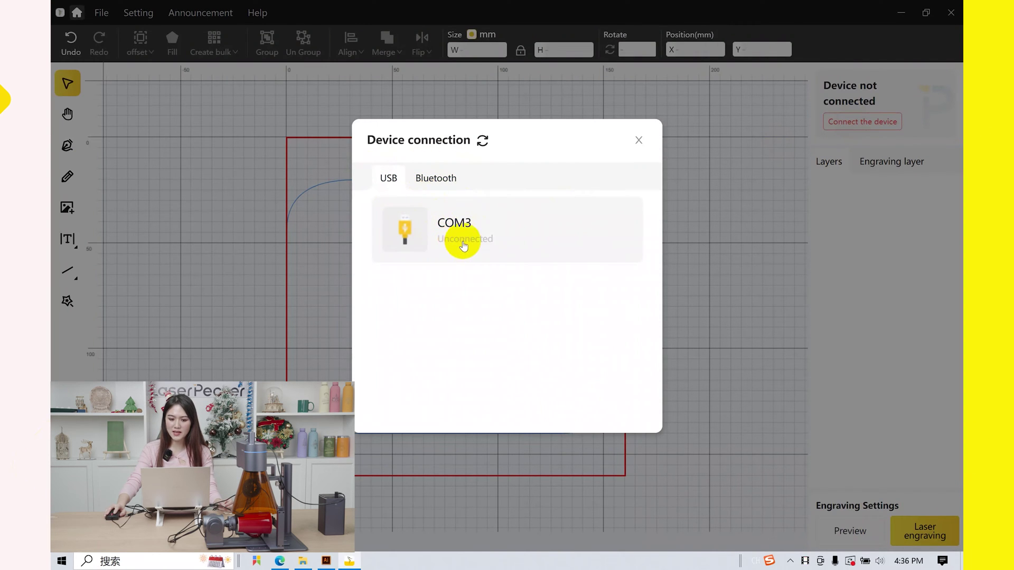
{"action": "left_click", "coordinate": [464, 240]}
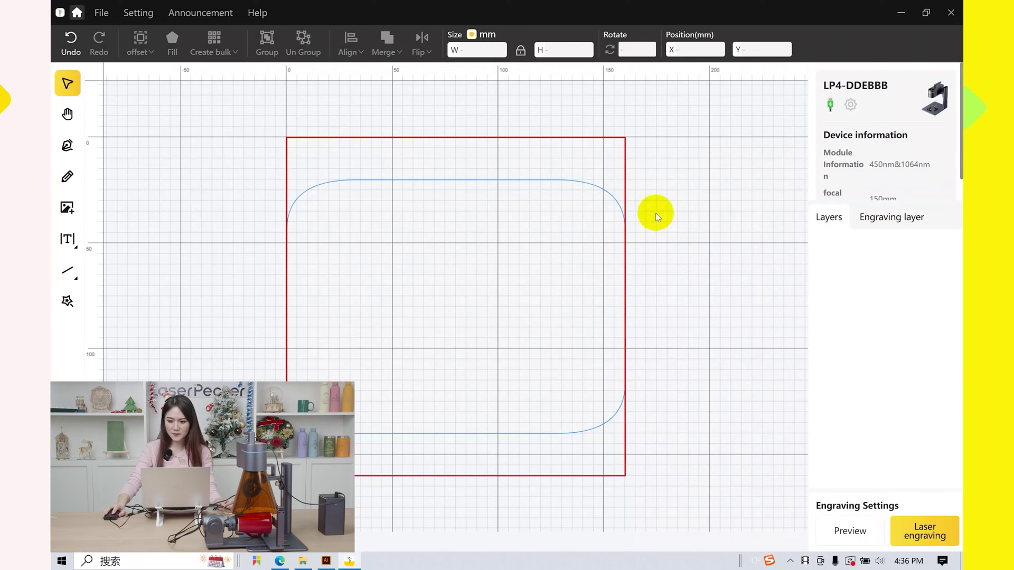
Enable Rotary Extension Mode in the LP4's mode settings, then close the device dialog.
{"action": "left_click", "coordinate": [851, 103]}
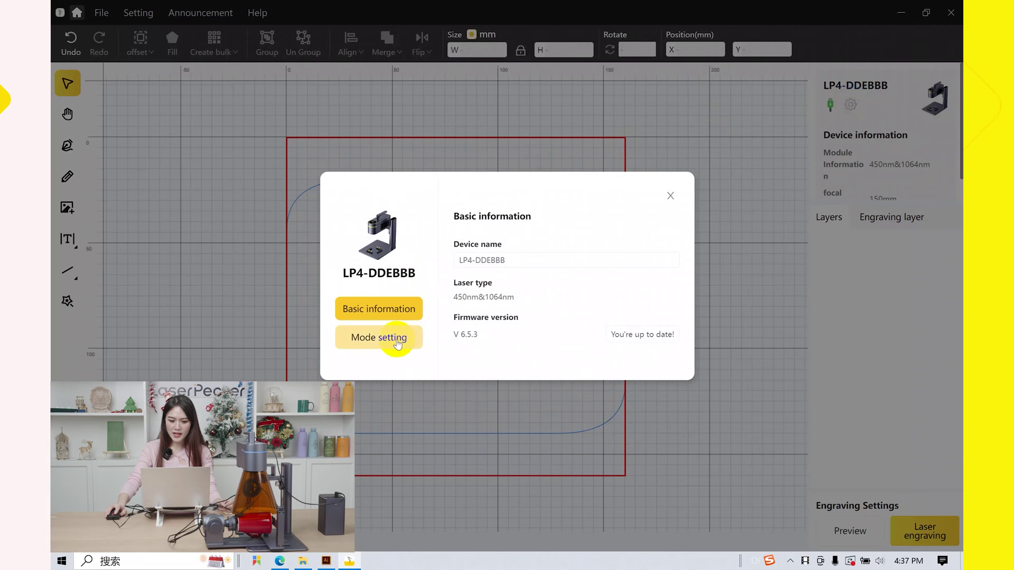
{"action": "left_click", "coordinate": [398, 341]}
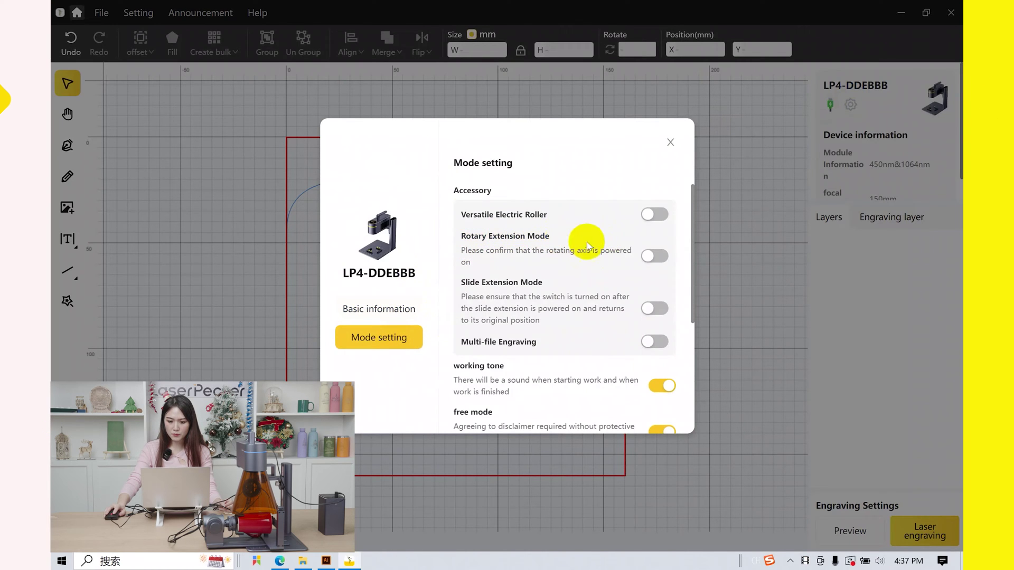
{"action": "left_click", "coordinate": [649, 257]}
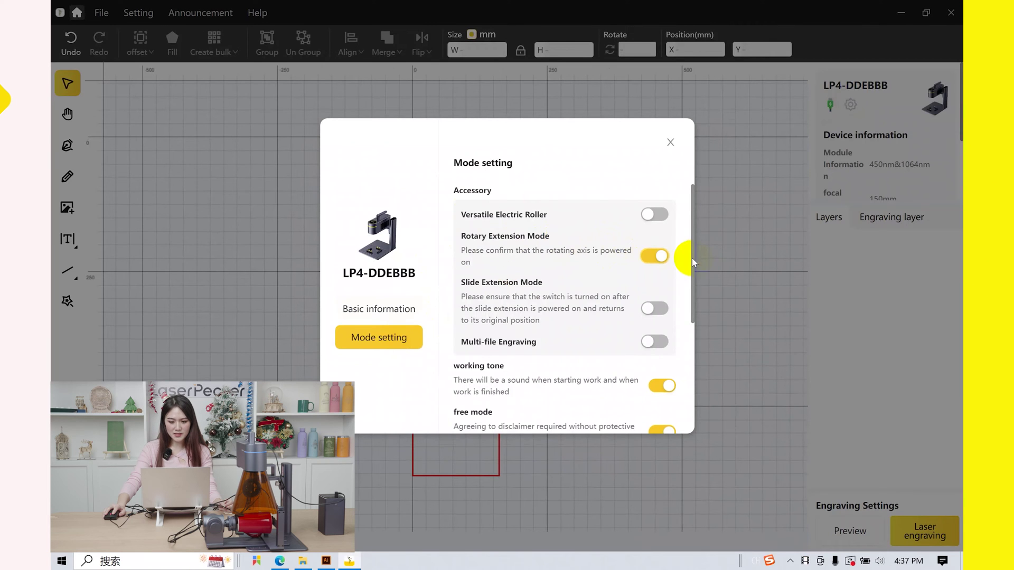
{"action": "left_click", "coordinate": [670, 142]}
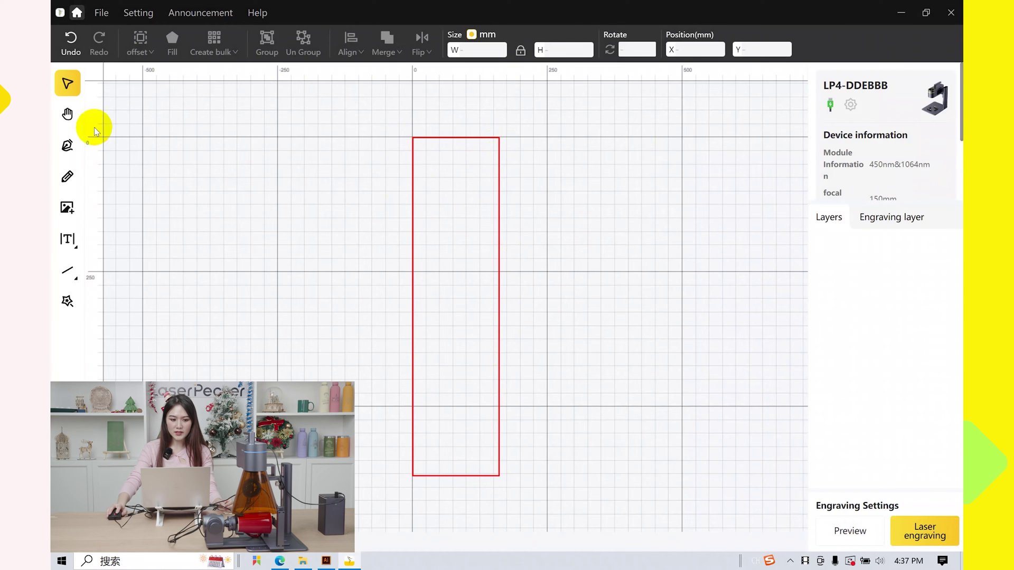
Import mug.svg from folder 12.28 and rotate it 90°.
{"action": "left_click", "coordinate": [64, 209]}
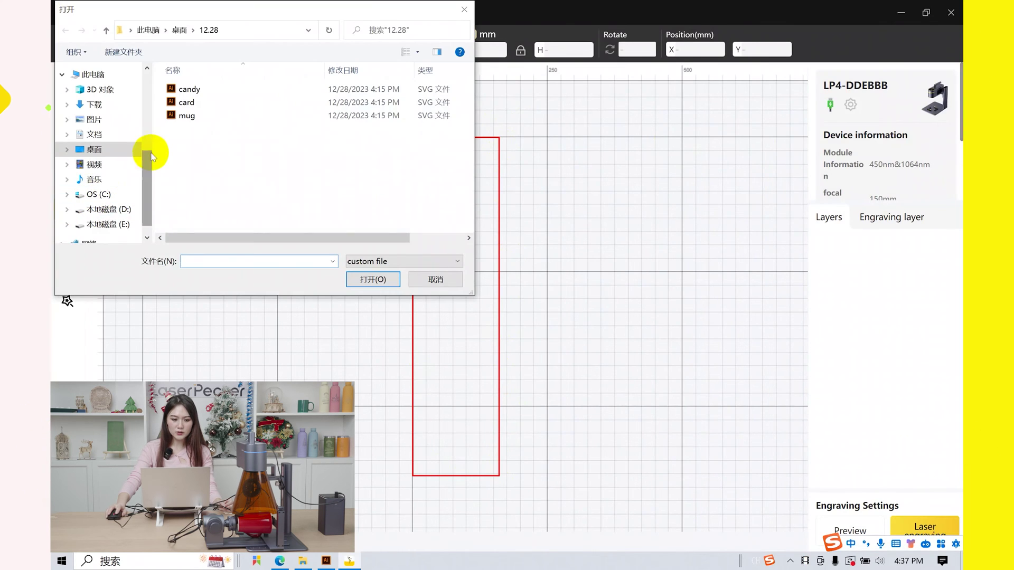
{"action": "left_click", "coordinate": [196, 116]}
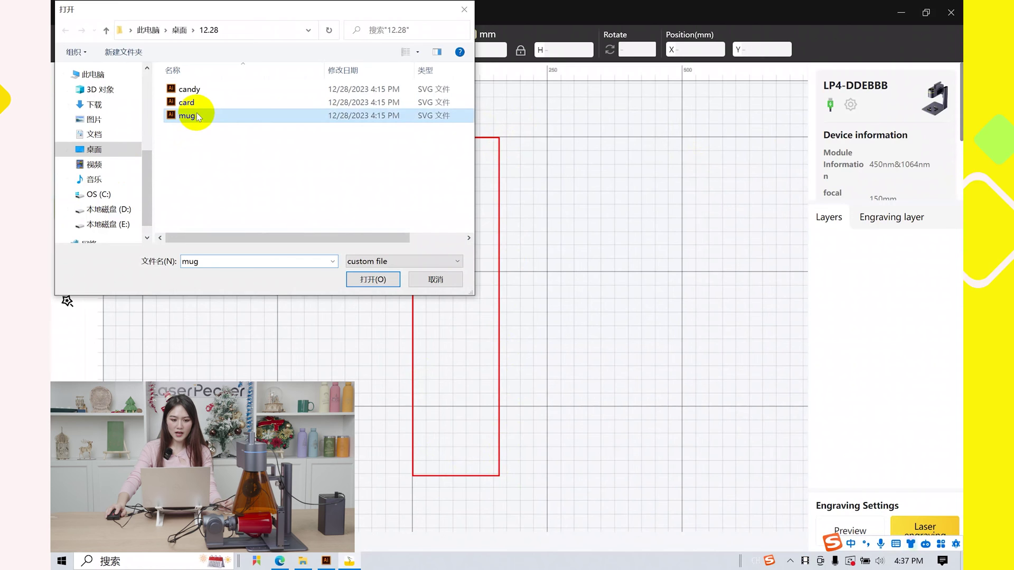
{"action": "left_click", "coordinate": [373, 280]}
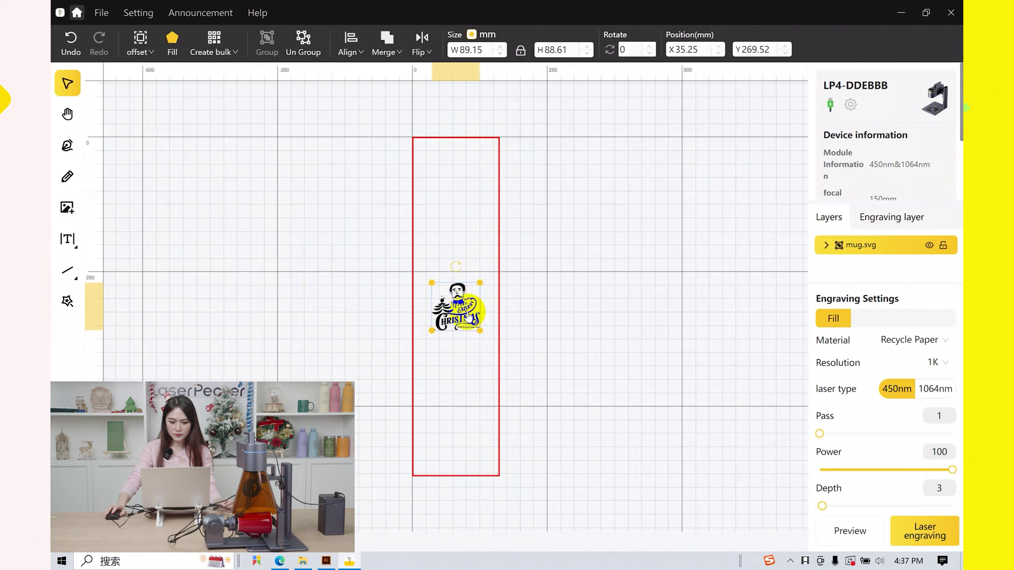
{"action": "scroll", "coordinate": [488, 335], "scroll_direction": "down", "scroll_amount": 5}
{"action": "scroll", "coordinate": [488, 335], "scroll_direction": "up", "scroll_amount": 7}
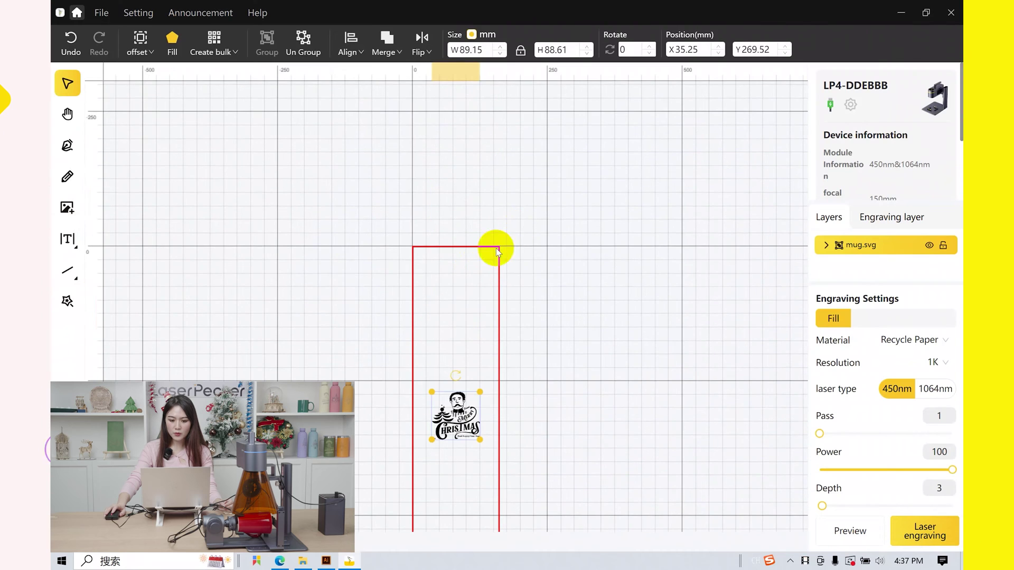
{"action": "scroll", "coordinate": [486, 312], "scroll_direction": "down", "scroll_amount": 2}
{"action": "left_click", "coordinate": [636, 46]}
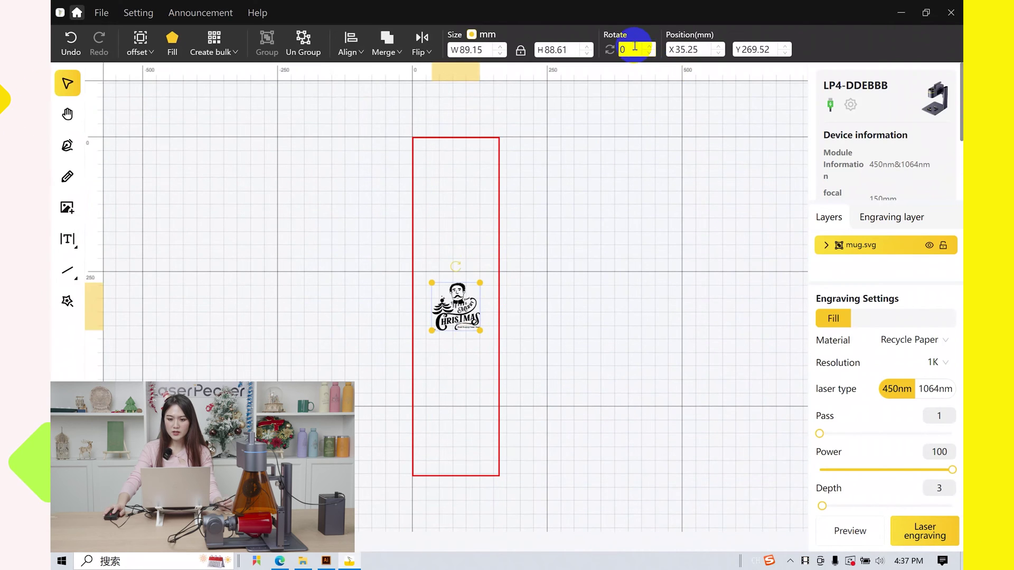
{"action": "type", "text": "90"}
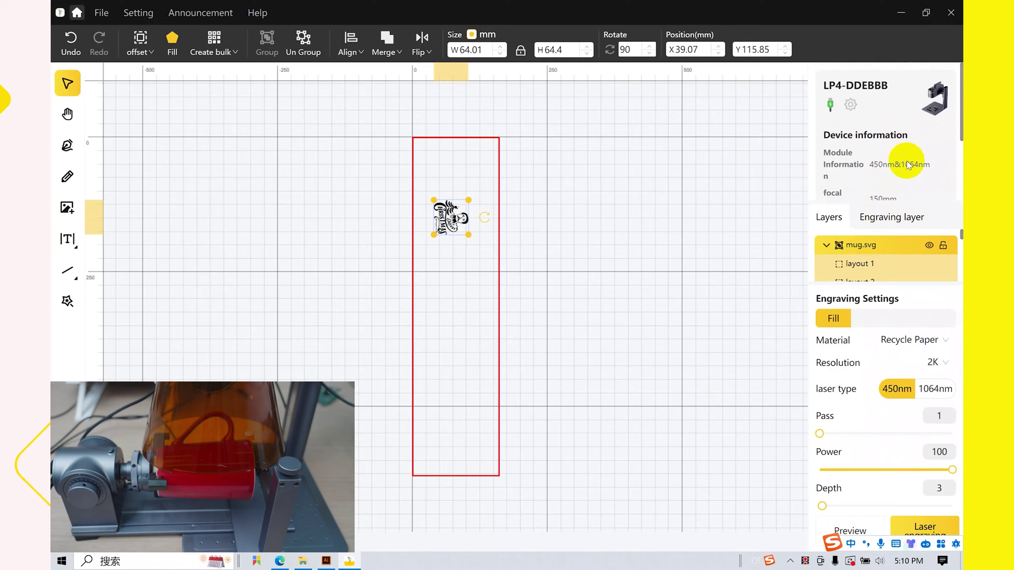
Replace the rotary Diameter value with 76.4 mm, giving a 240.01 mm perimeter.
{"action": "scroll", "coordinate": [908, 164], "scroll_direction": "down", "scroll_amount": 2}
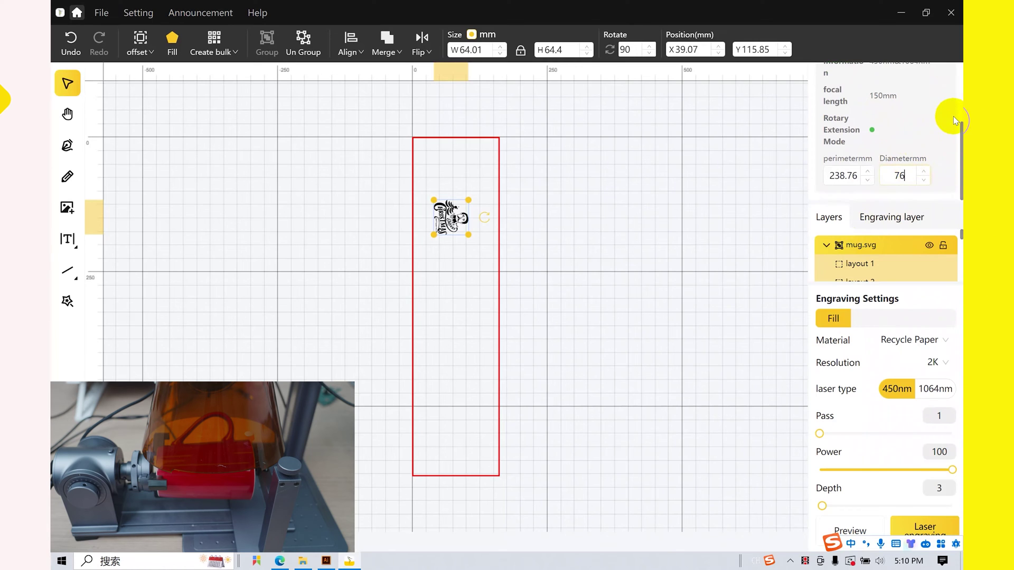
{"action": "scroll", "coordinate": [955, 96], "scroll_direction": "up", "scroll_amount": 2}
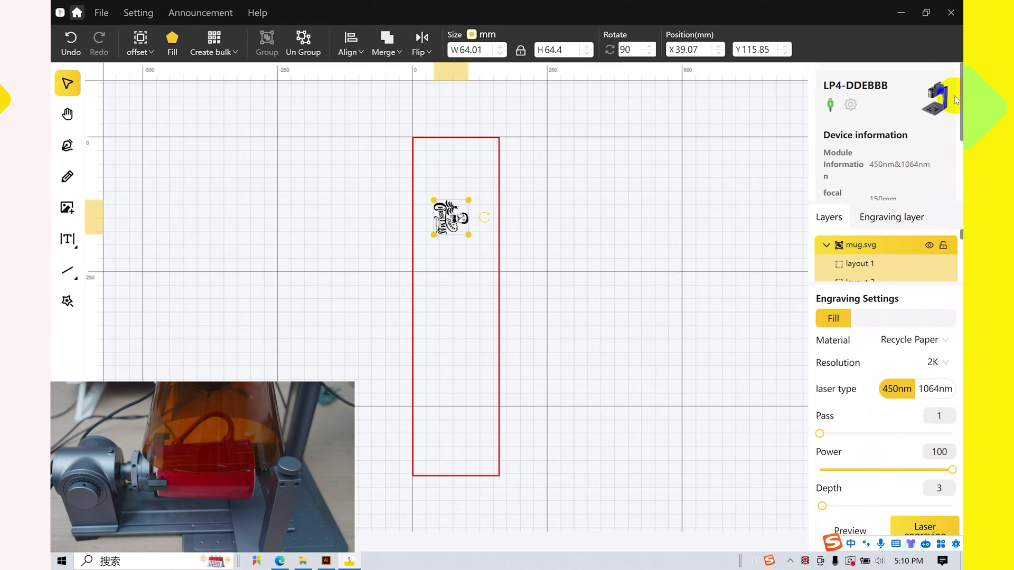
{"action": "scroll", "coordinate": [955, 96], "scroll_direction": "down", "scroll_amount": 2}
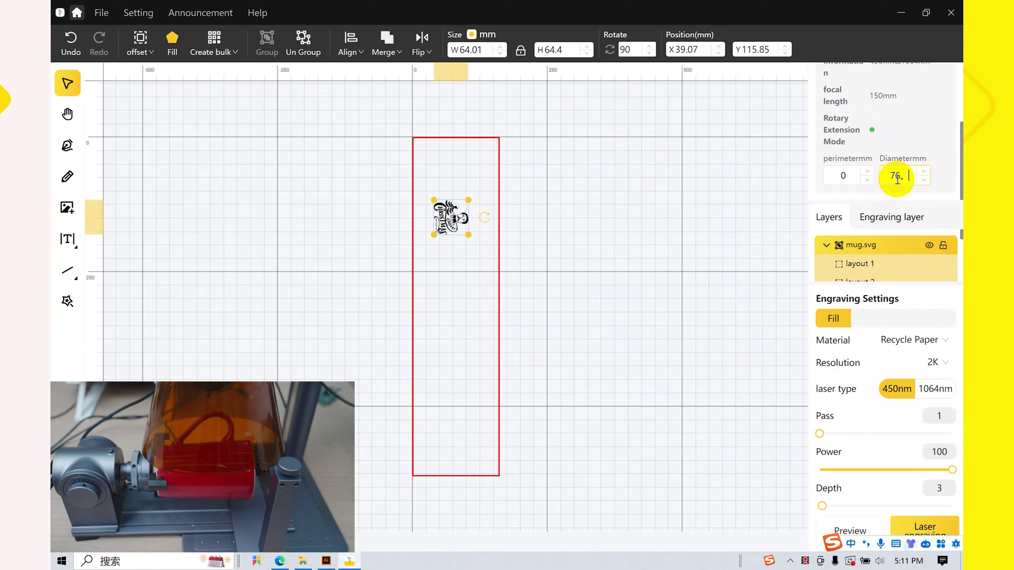
{"action": "left_click", "coordinate": [852, 171]}
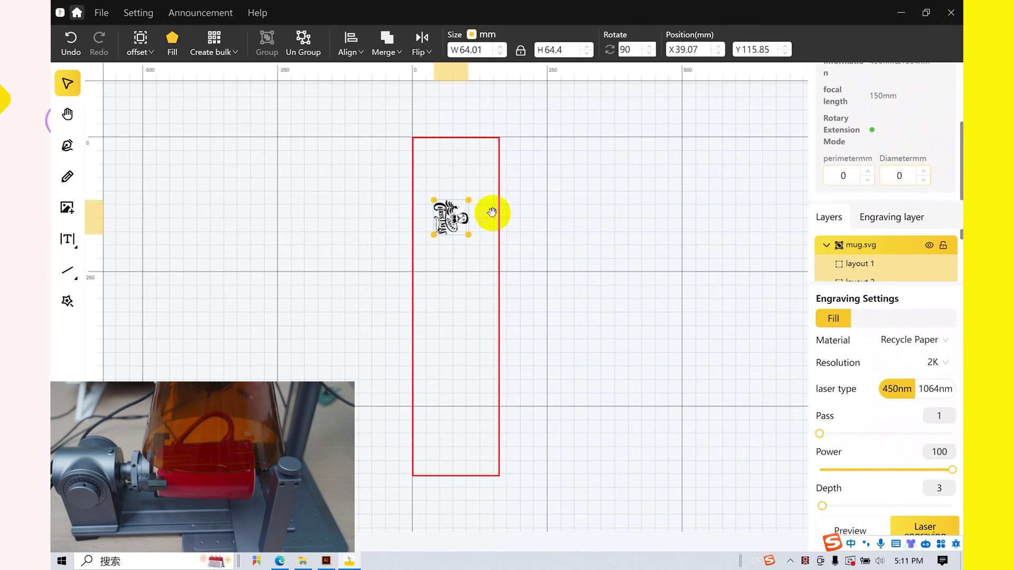
{"action": "left_click", "coordinate": [462, 214]}
{"action": "left_click", "coordinate": [908, 183]}
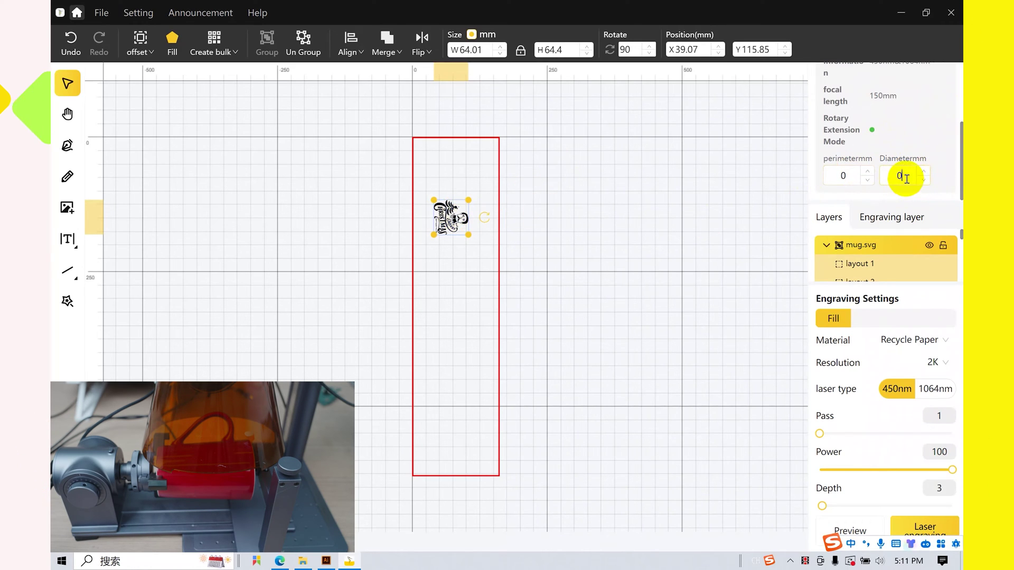
{"action": "key", "text": "BackSpace"}
{"action": "type", "text": "7"}
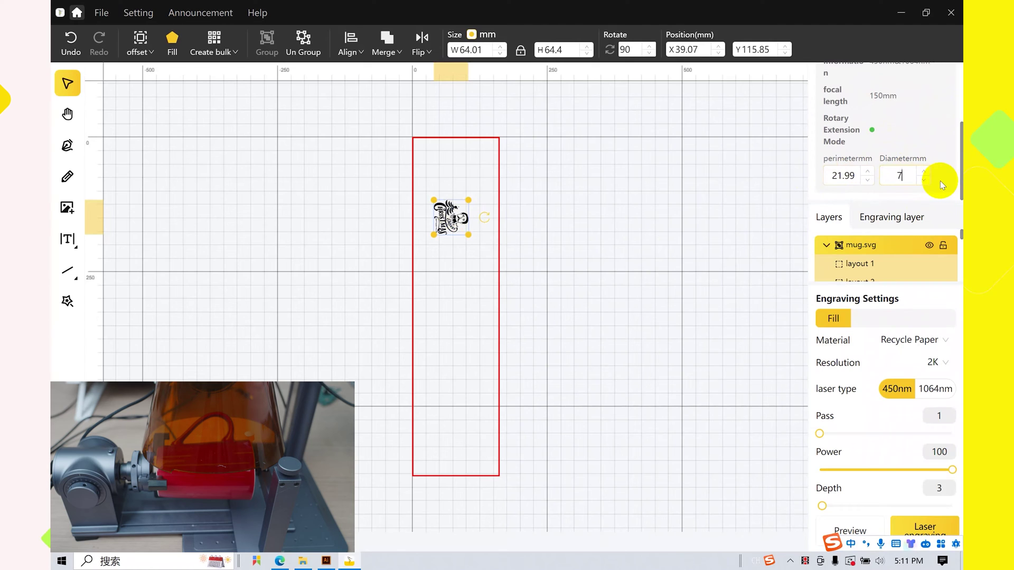
{"action": "type", "text": "6.4"}
{"action": "left_click", "coordinate": [914, 135]}
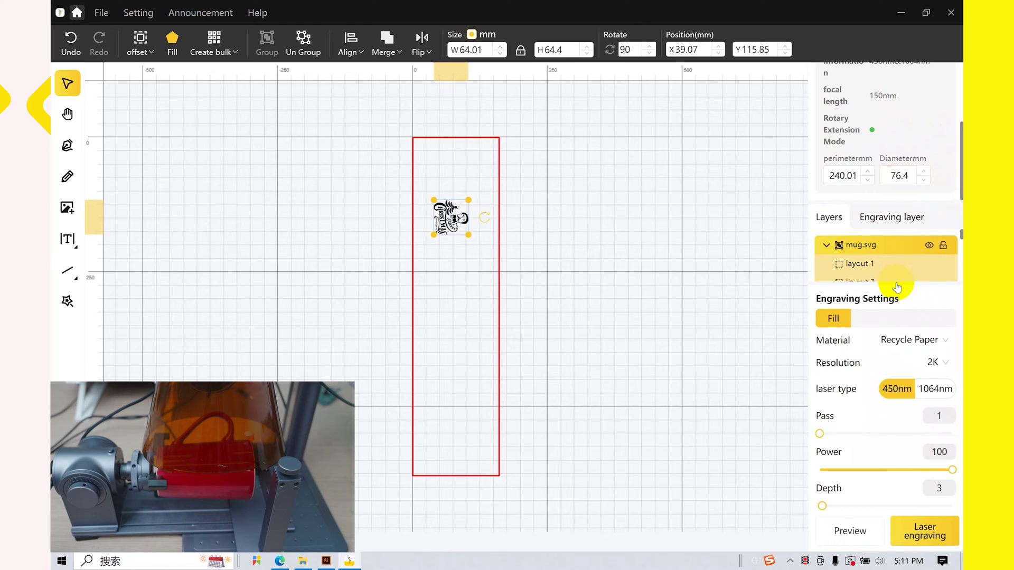
Check the mug layer's engraving settings: 450nm laser, power 100, depth 3.
{"action": "left_click", "coordinate": [908, 272]}
{"action": "scroll", "coordinate": [908, 265], "scroll_direction": "down", "scroll_amount": 3}
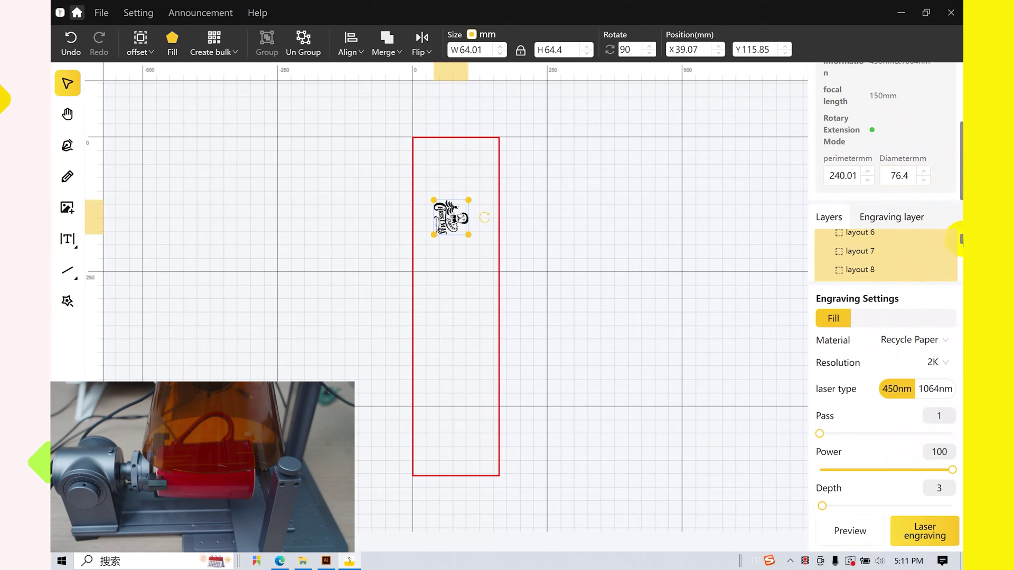
{"action": "left_click_drag", "start_coordinate": [960, 242], "coordinate": [960, 320]}
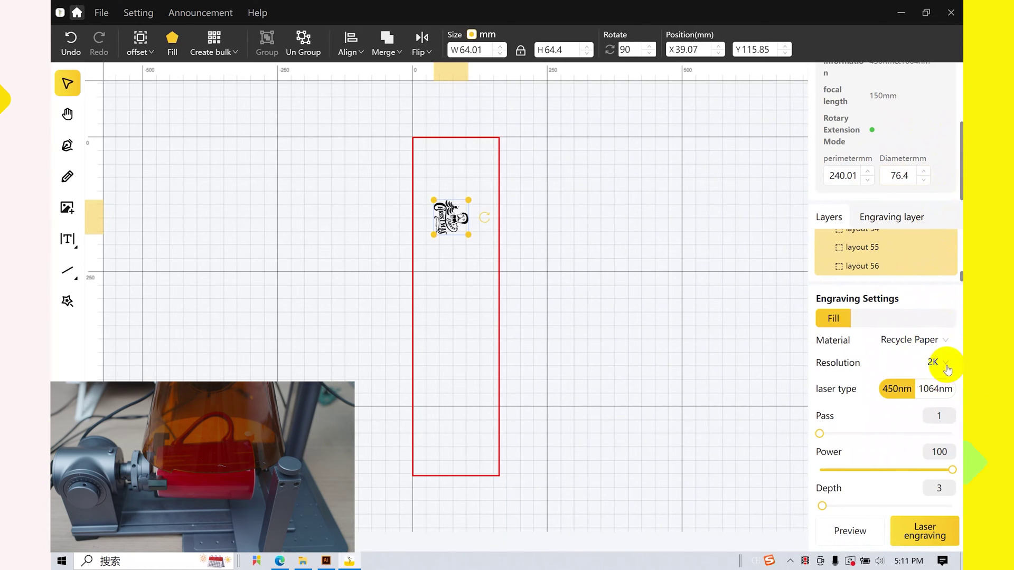
{"action": "left_click", "coordinate": [896, 393]}
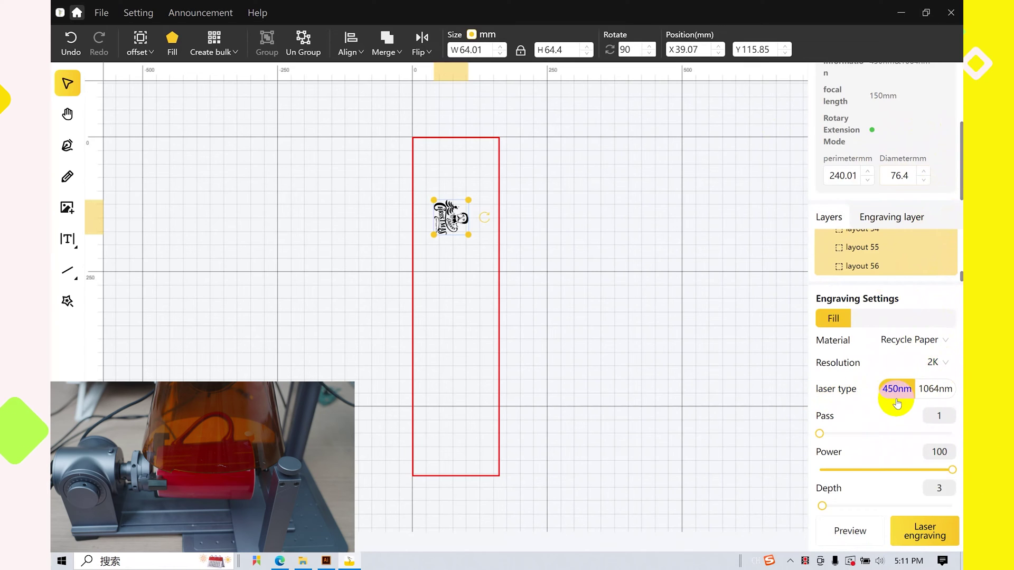
{"action": "left_click", "coordinate": [949, 451]}
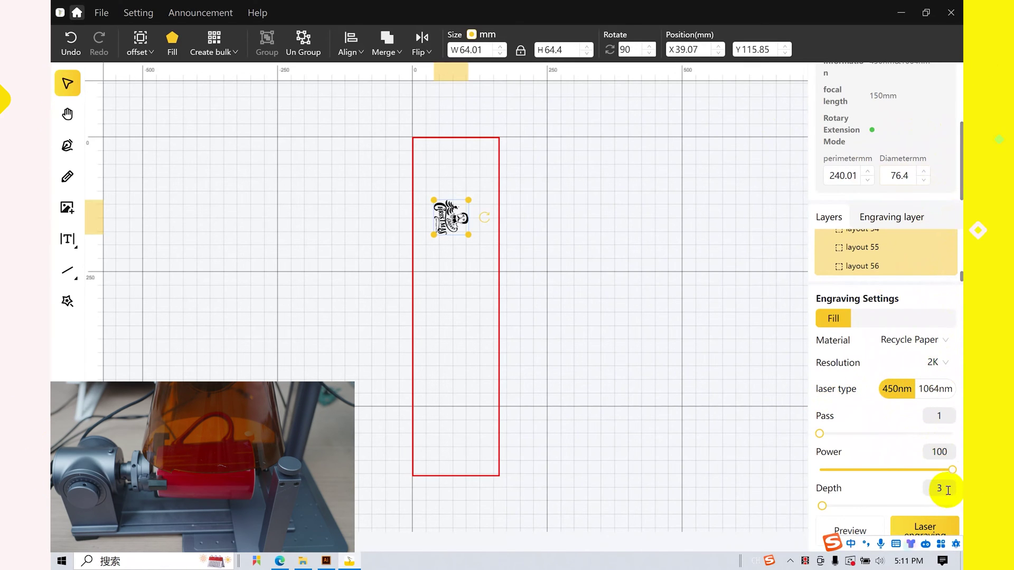
{"action": "left_click", "coordinate": [943, 490]}
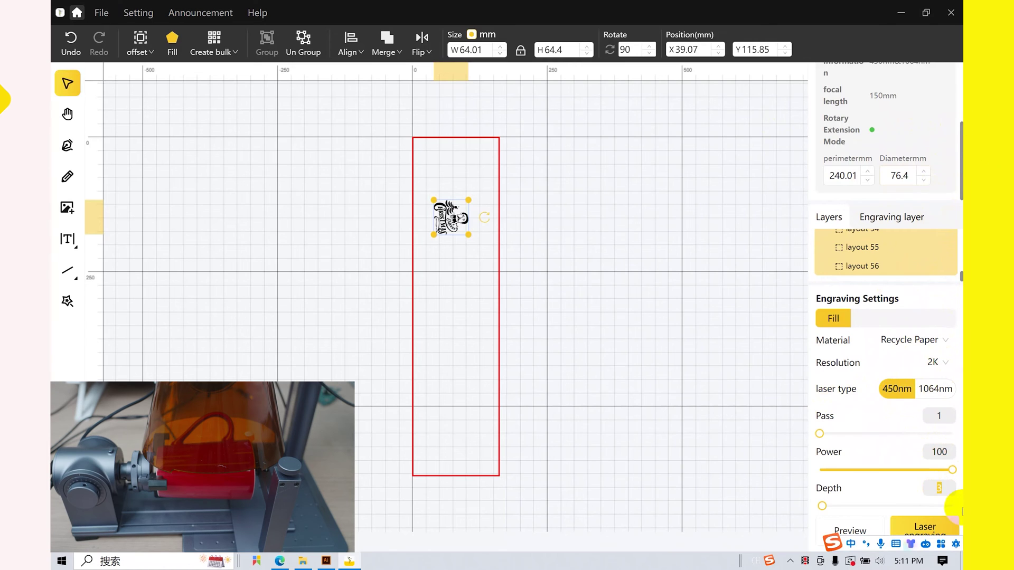
Preview the mug's engraving area at laser intensity 10, then proceed to the engraving check.
{"action": "left_click", "coordinate": [866, 531]}
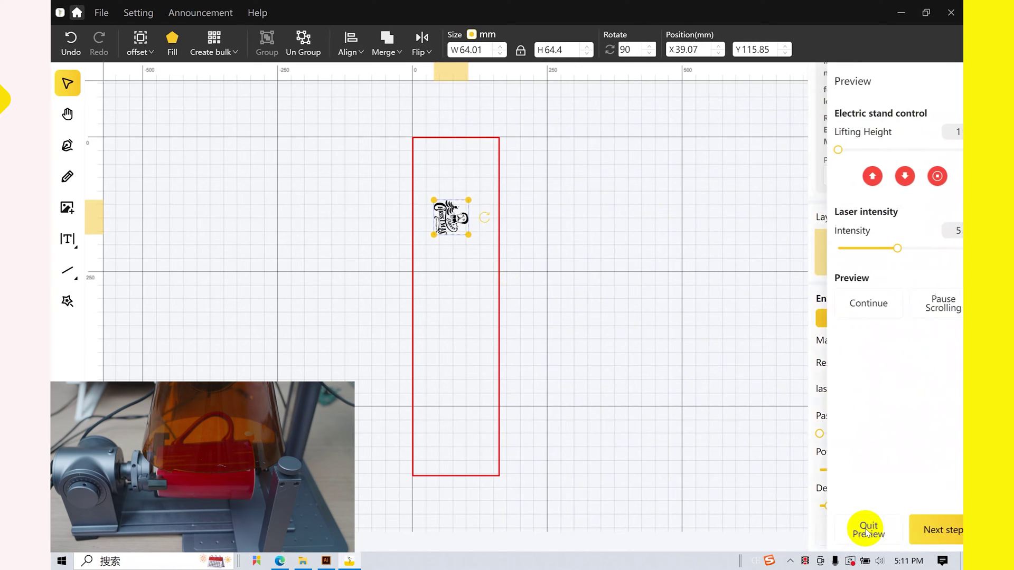
{"action": "left_click", "coordinate": [817, 248]}
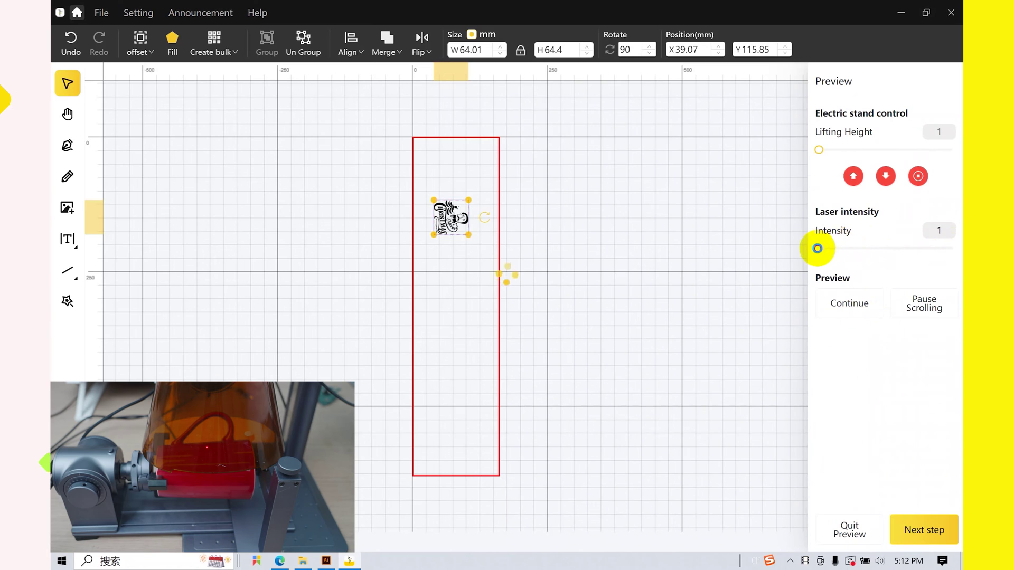
{"action": "left_click_drag", "start_coordinate": [818, 248], "coordinate": [864, 248]}
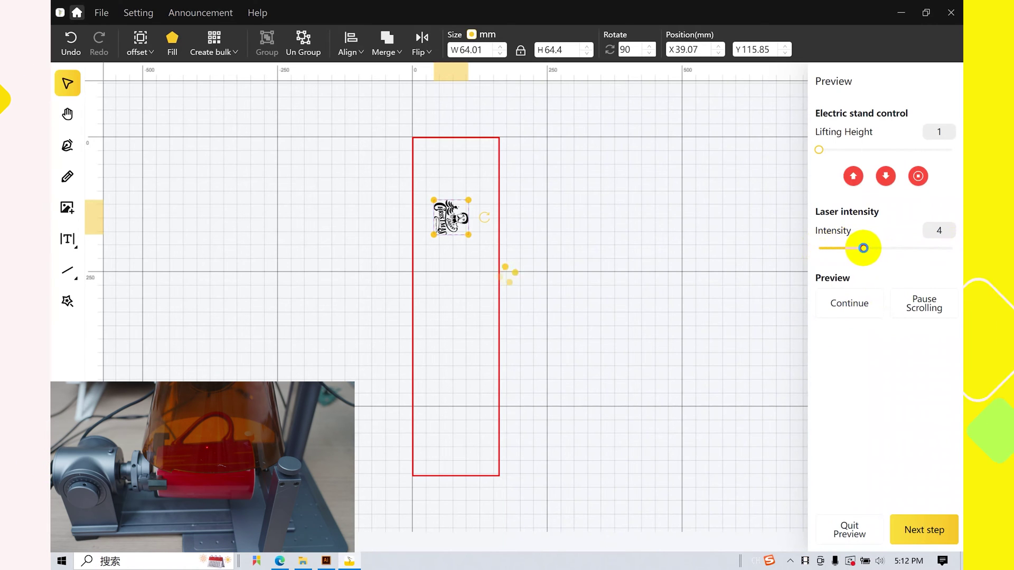
{"action": "left_click_drag", "start_coordinate": [931, 253], "coordinate": [943, 253]}
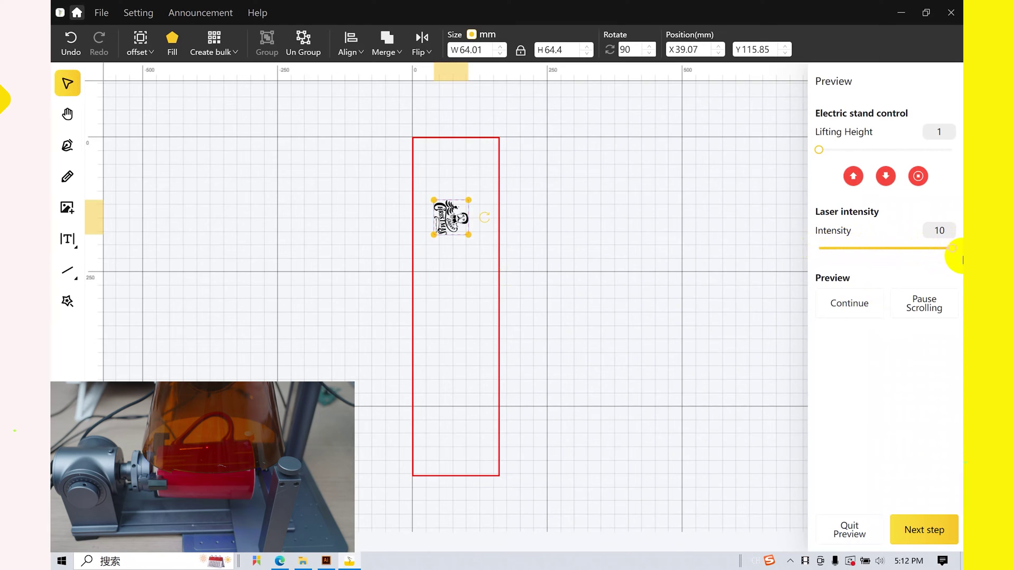
{"action": "left_click", "coordinate": [844, 302]}
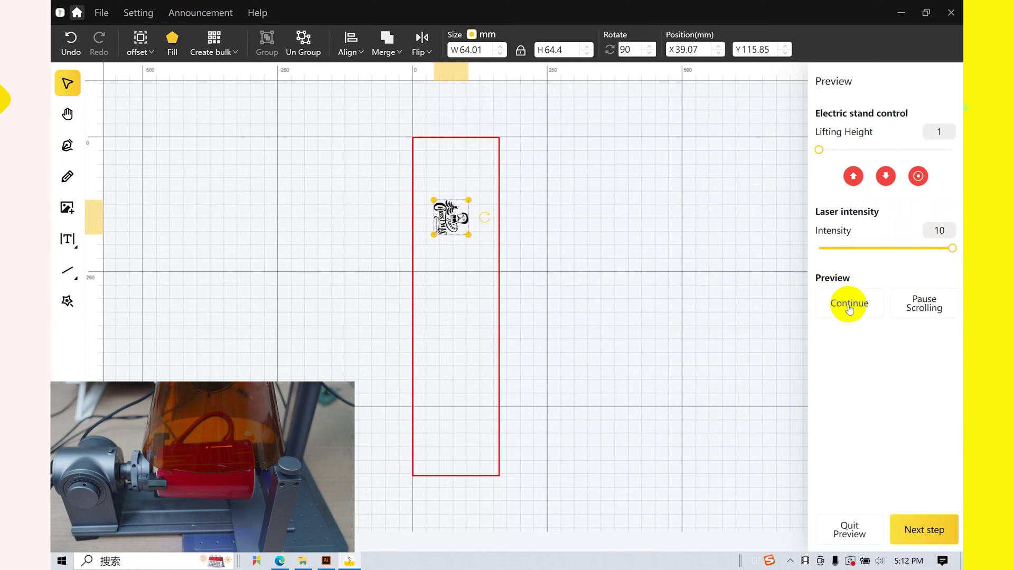
{"action": "left_click", "coordinate": [932, 528]}
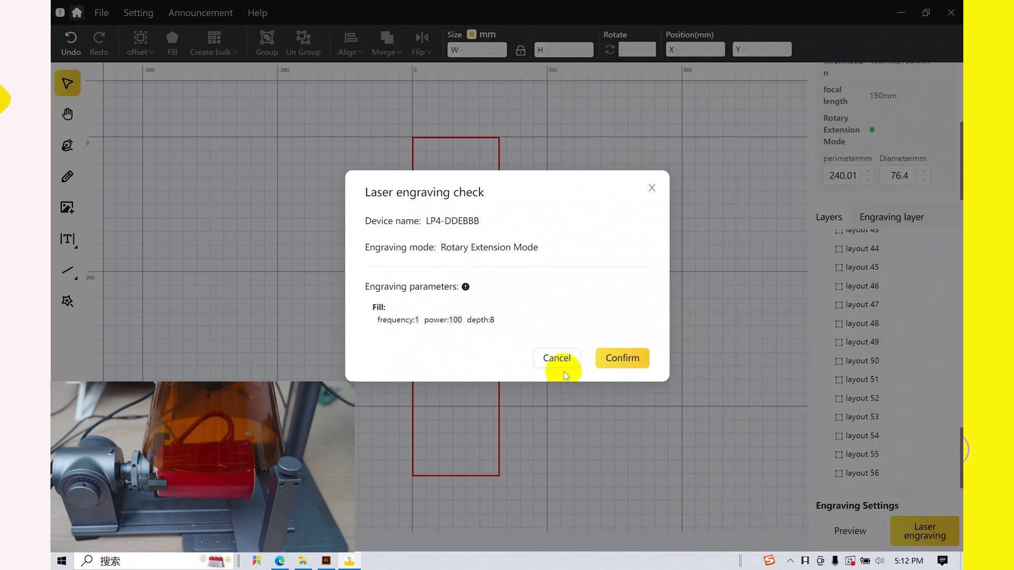
Confirm the Rotary Extension Mode fill engraving at power 100, depth 8 and let it finish.
{"action": "left_click", "coordinate": [616, 368]}
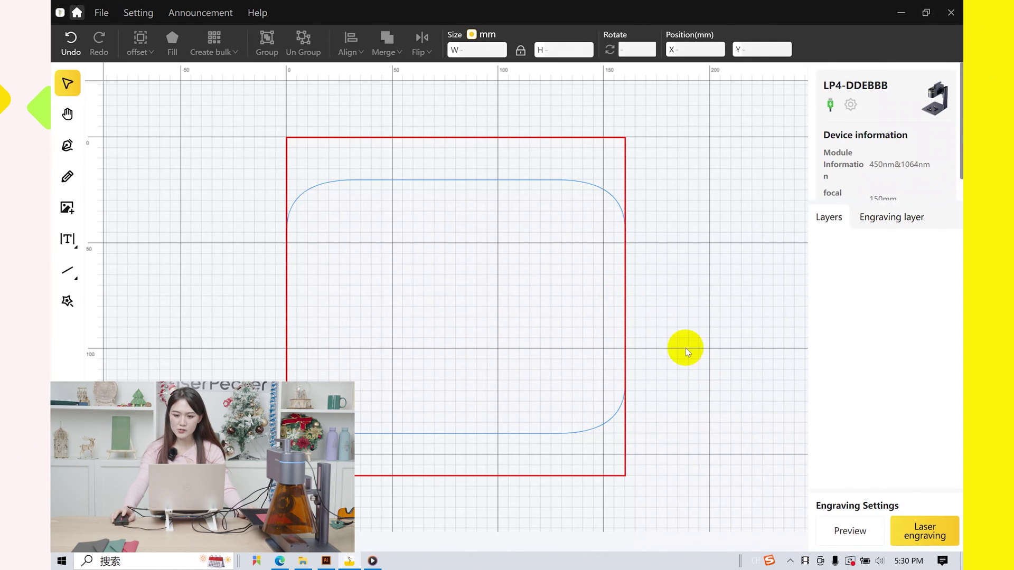
Switch the LP4 to Slide Extension Mode, accepting the warning, and close the device settings.
{"action": "left_click", "coordinate": [851, 104]}
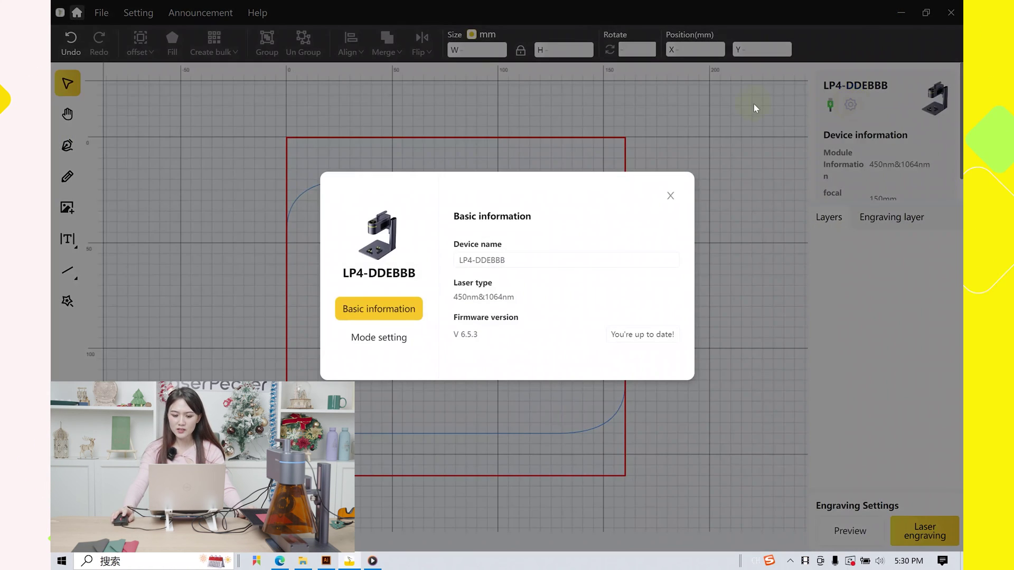
{"action": "left_click", "coordinate": [379, 337]}
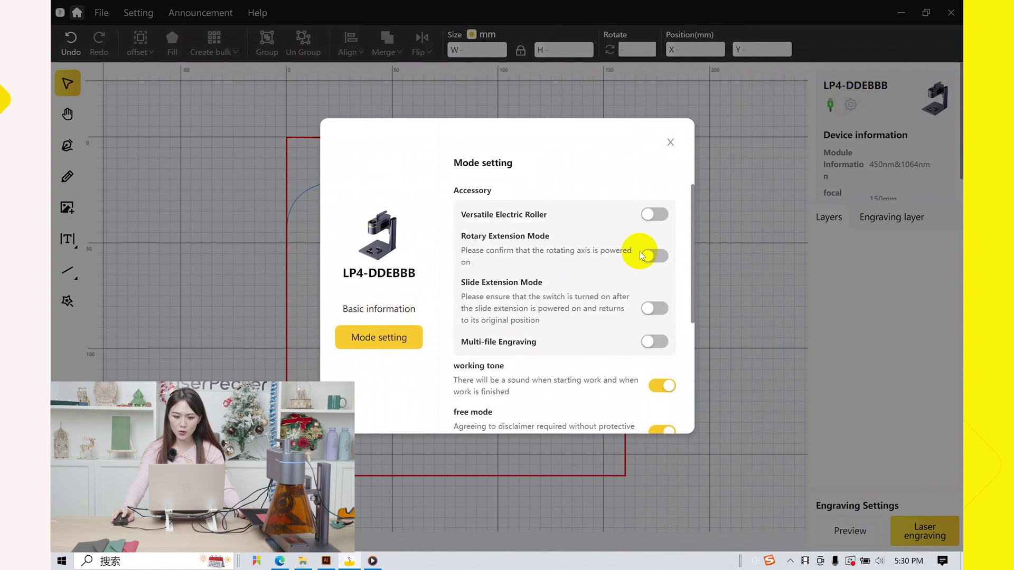
{"action": "left_click", "coordinate": [652, 309]}
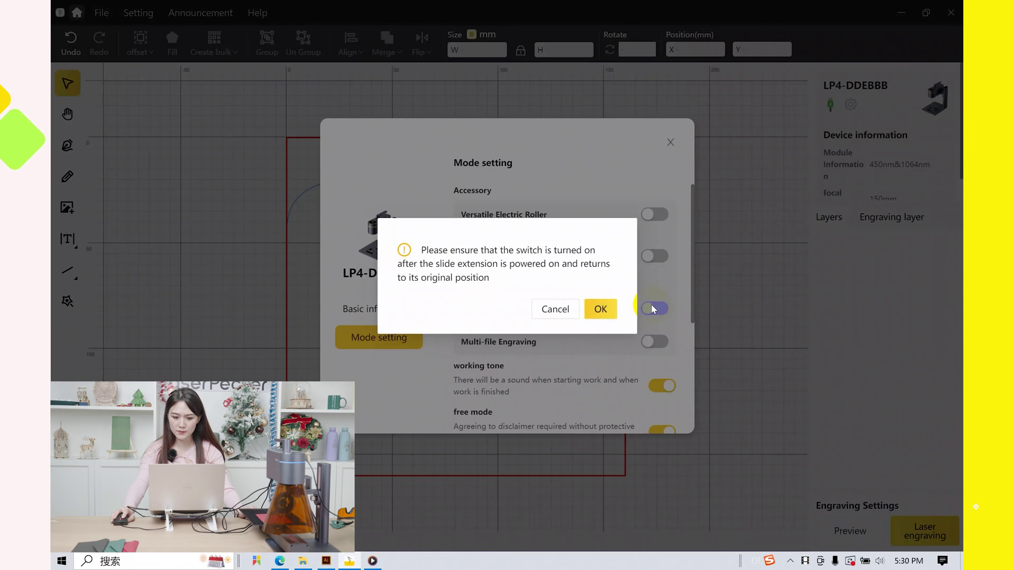
{"action": "left_click", "coordinate": [601, 310]}
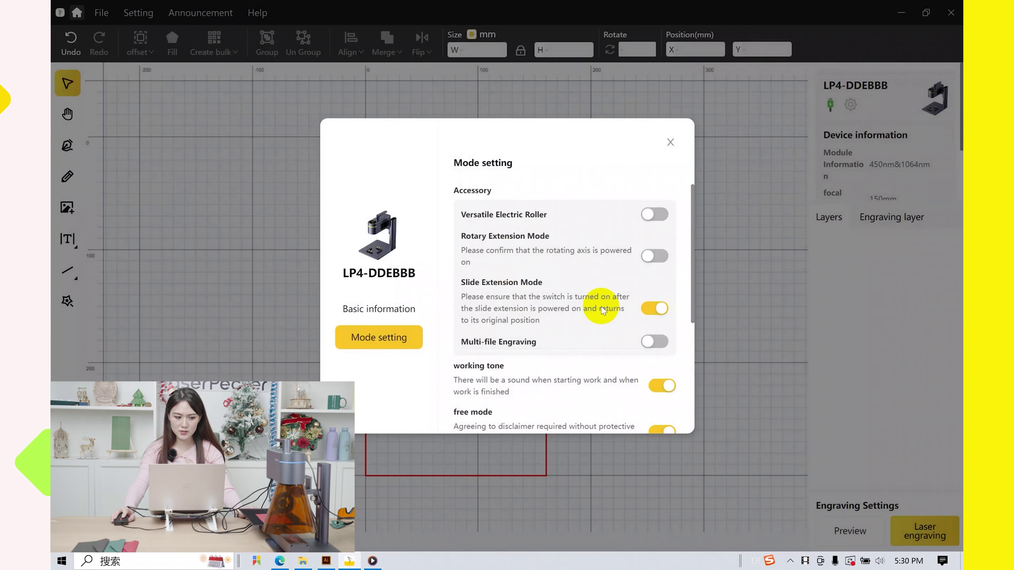
{"action": "left_click", "coordinate": [670, 142]}
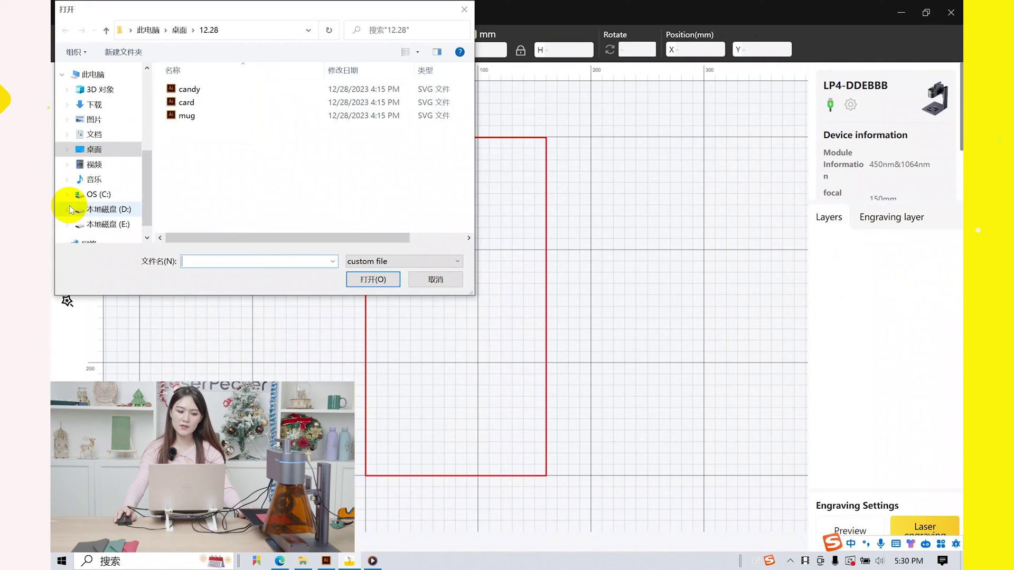
Import card.svg, move it near the top of the slide area and shrink it to 96.97 × 37.53 mm.
{"action": "left_click", "coordinate": [244, 102]}
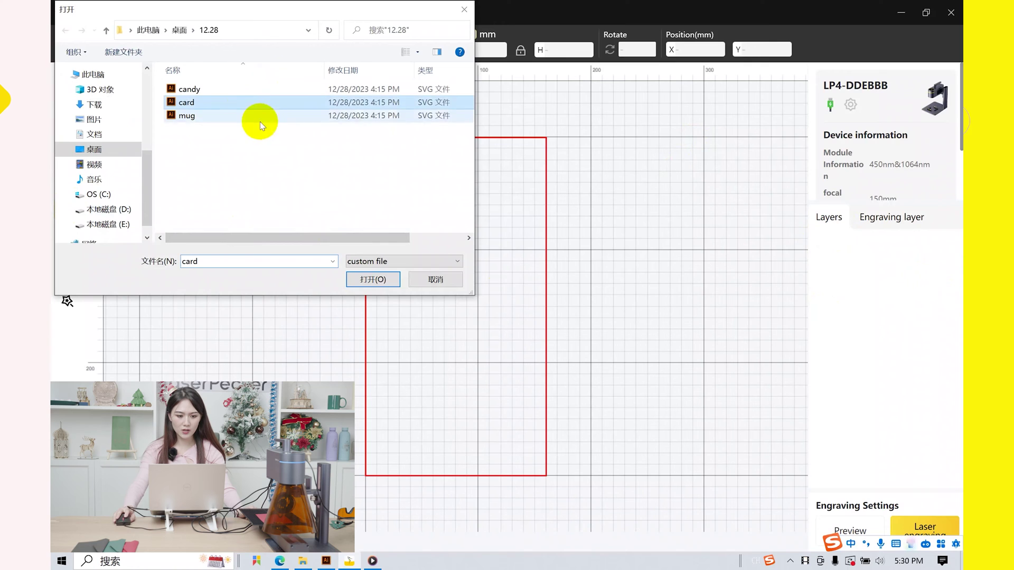
{"action": "left_click", "coordinate": [376, 278]}
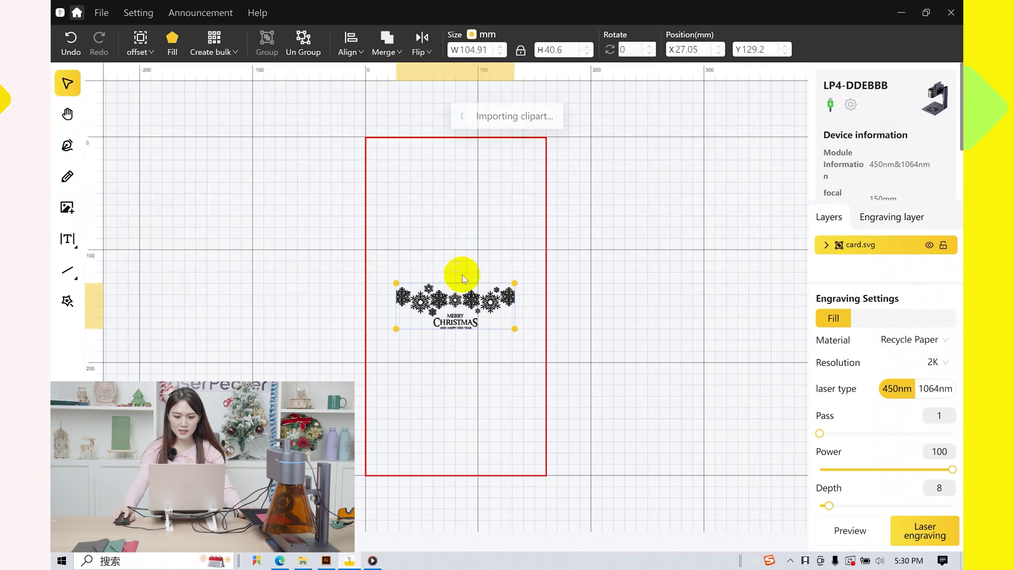
{"action": "left_click_drag", "start_coordinate": [463, 306], "coordinate": [475, 219]}
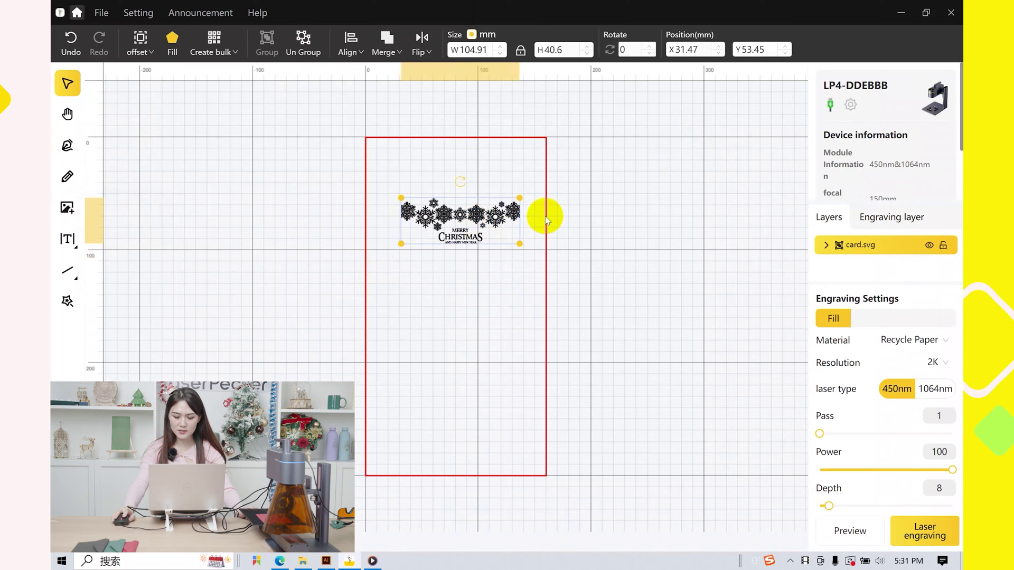
{"action": "left_click_drag", "start_coordinate": [520, 244], "coordinate": [490, 219]}
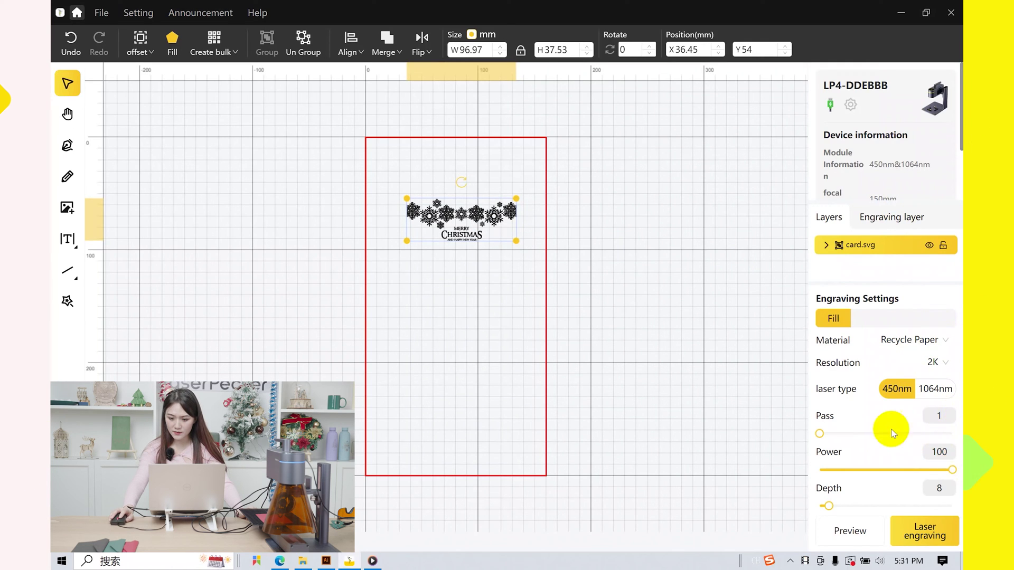
Set the card's fill to power 5 and depth 10, then preview its outline at intensity 10.
{"action": "left_click", "coordinate": [951, 453]}
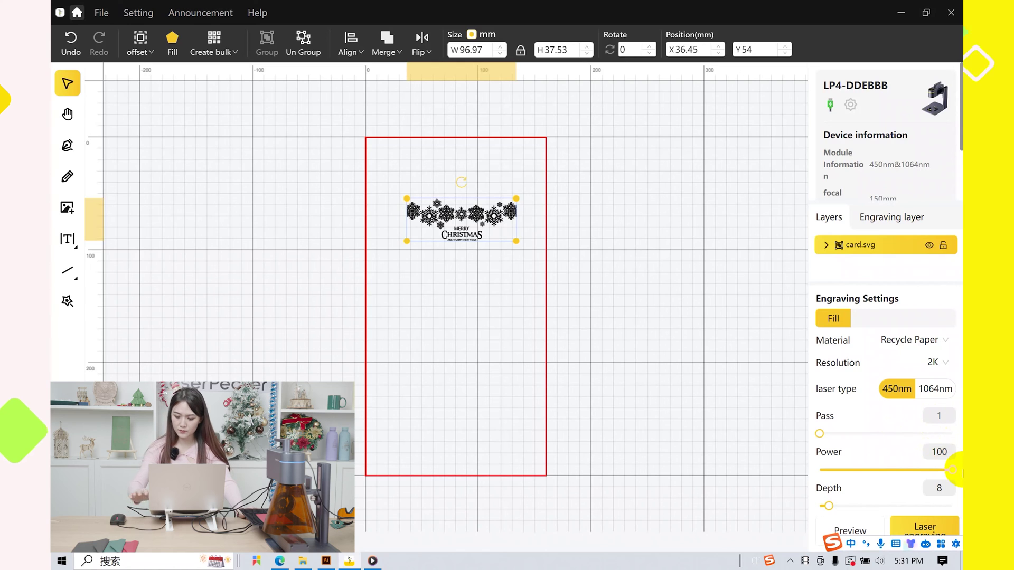
{"action": "key", "text": "BackSpace"}
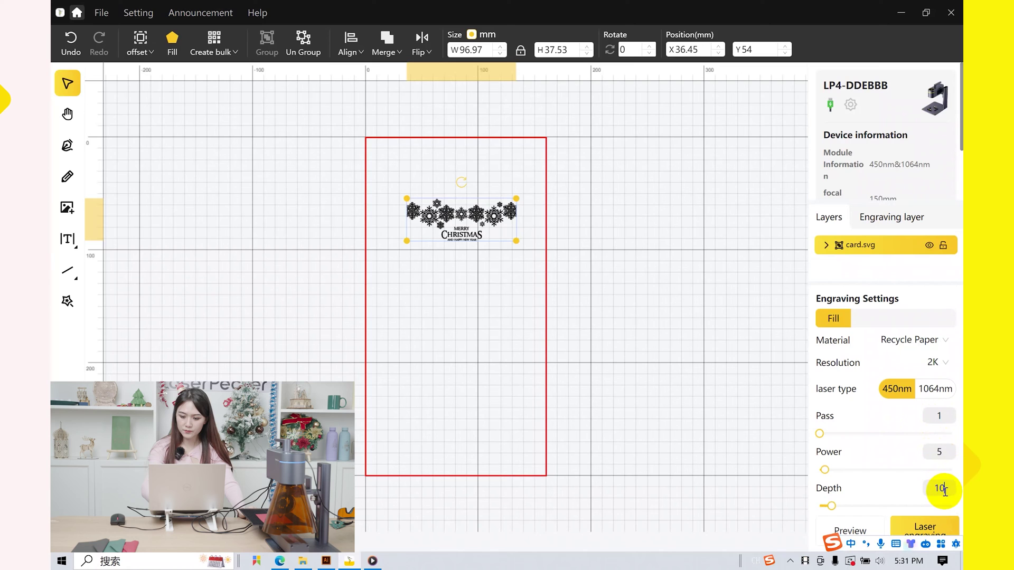
{"action": "left_click", "coordinate": [859, 527]}
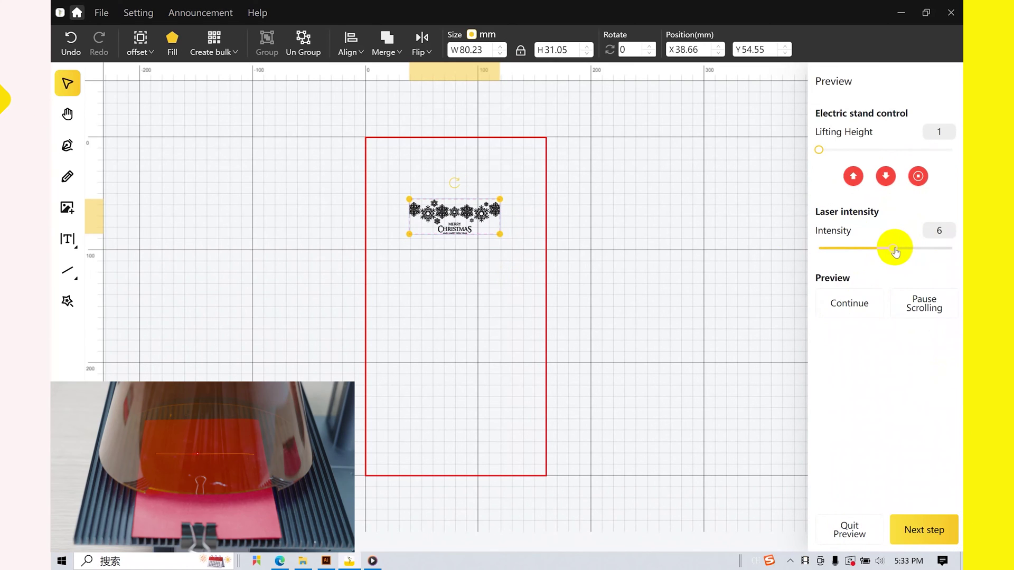
{"action": "left_click_drag", "start_coordinate": [891, 250], "coordinate": [958, 251]}
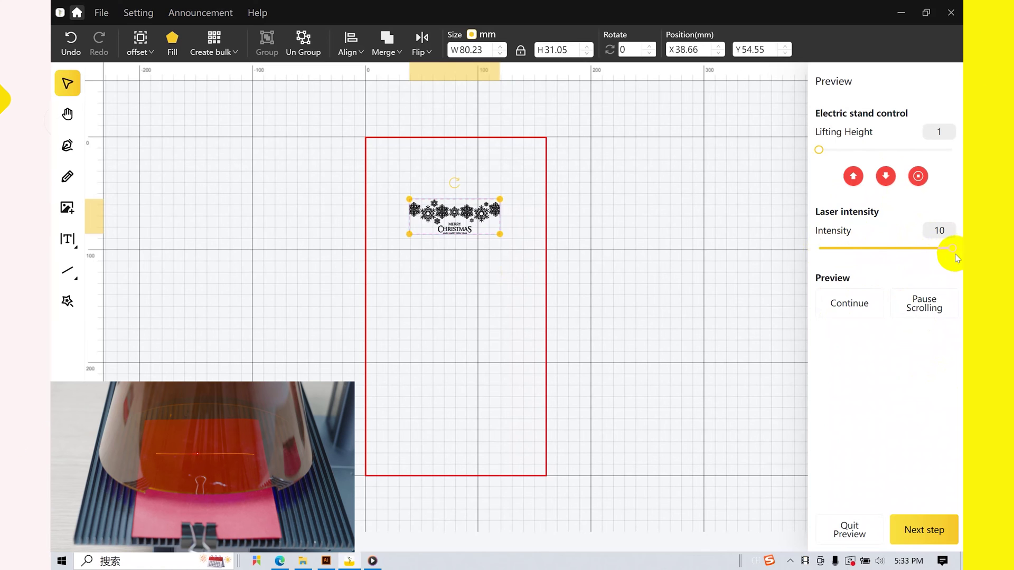
{"action": "left_click", "coordinate": [845, 307]}
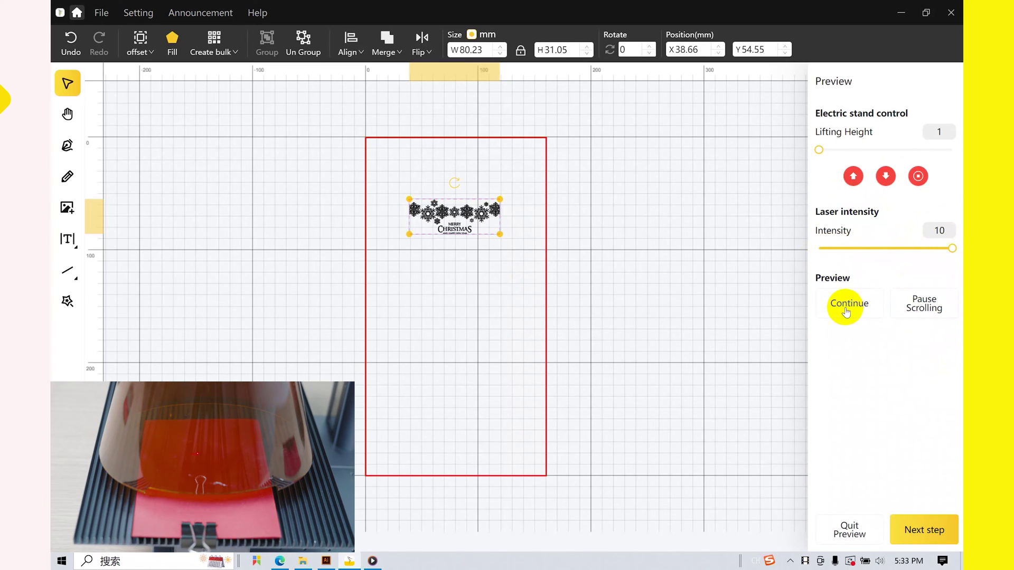
Leave the preview and start laser engraving the card, confirming the Laser engraving check dialog.
{"action": "left_click", "coordinate": [925, 528]}
{"action": "left_click", "coordinate": [925, 529]}
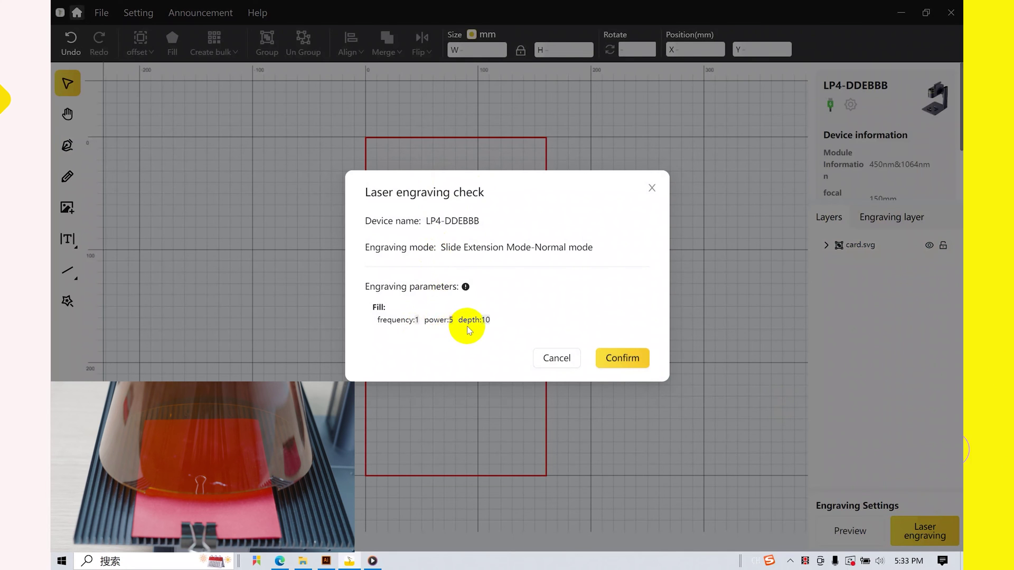
{"action": "left_click", "coordinate": [627, 359]}
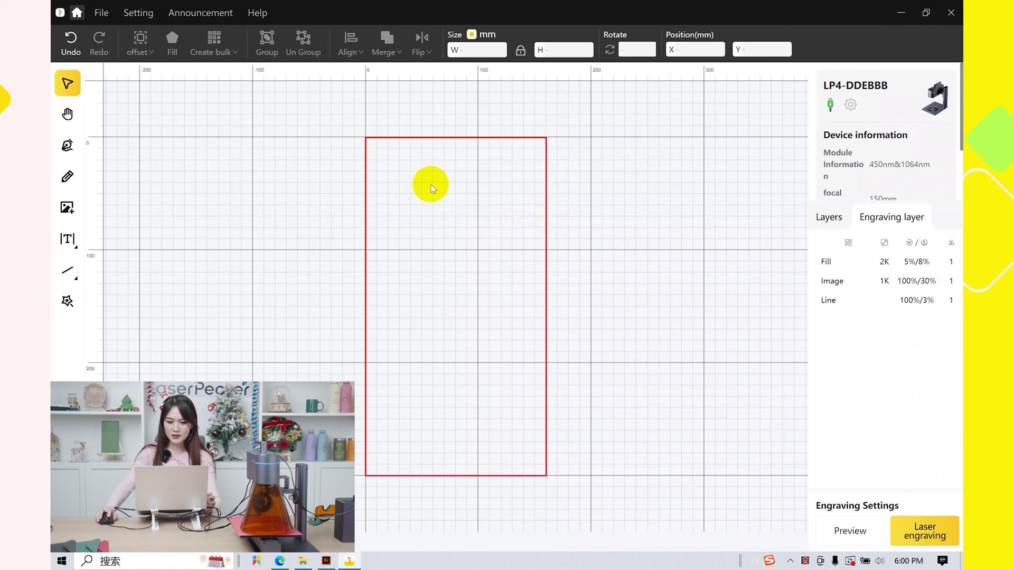
Import candy.svg onto the canvas and select it.
{"action": "left_click", "coordinate": [66, 208]}
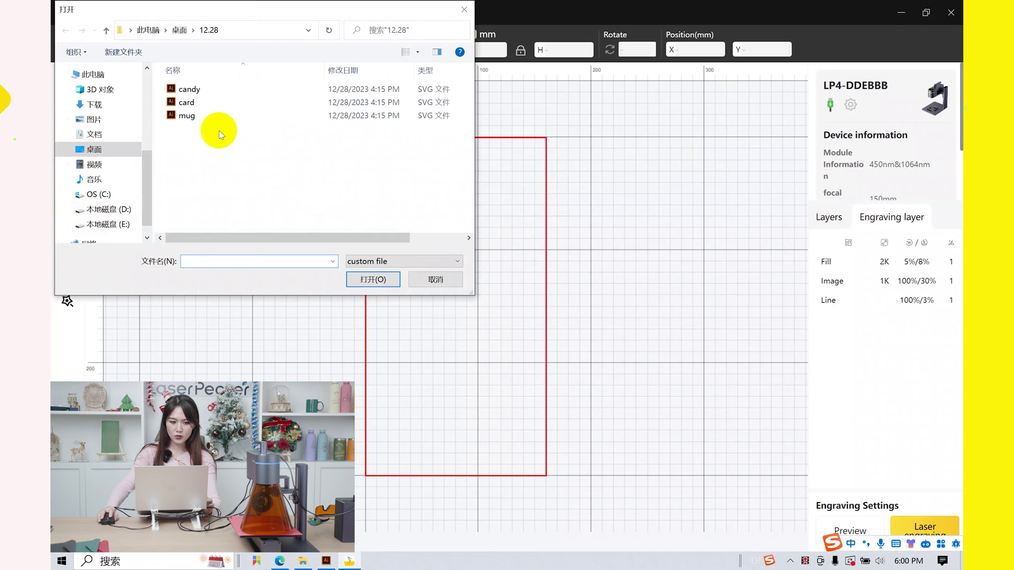
{"action": "left_click", "coordinate": [211, 90]}
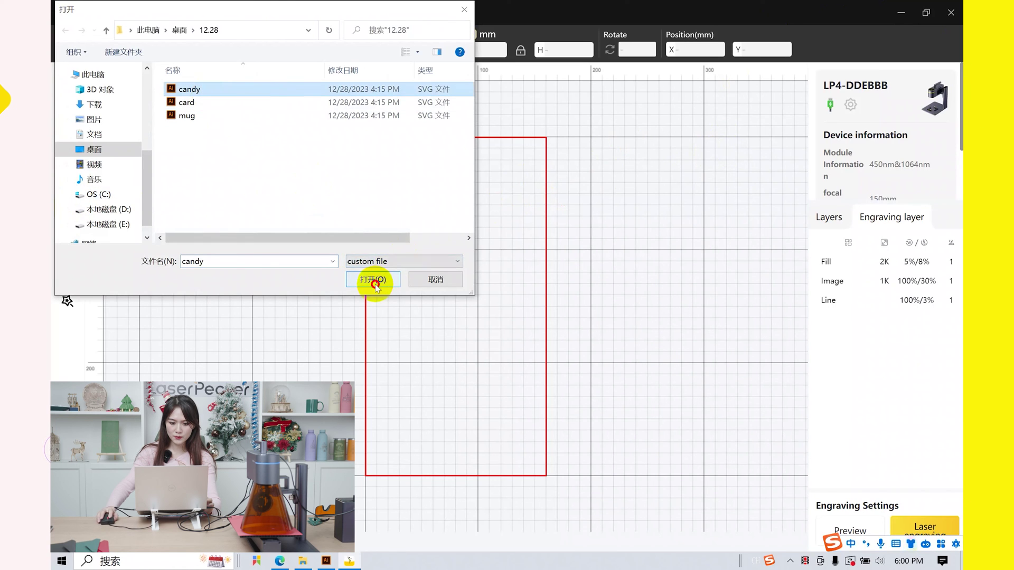
{"action": "left_click", "coordinate": [374, 283]}
{"action": "left_click", "coordinate": [457, 274]}
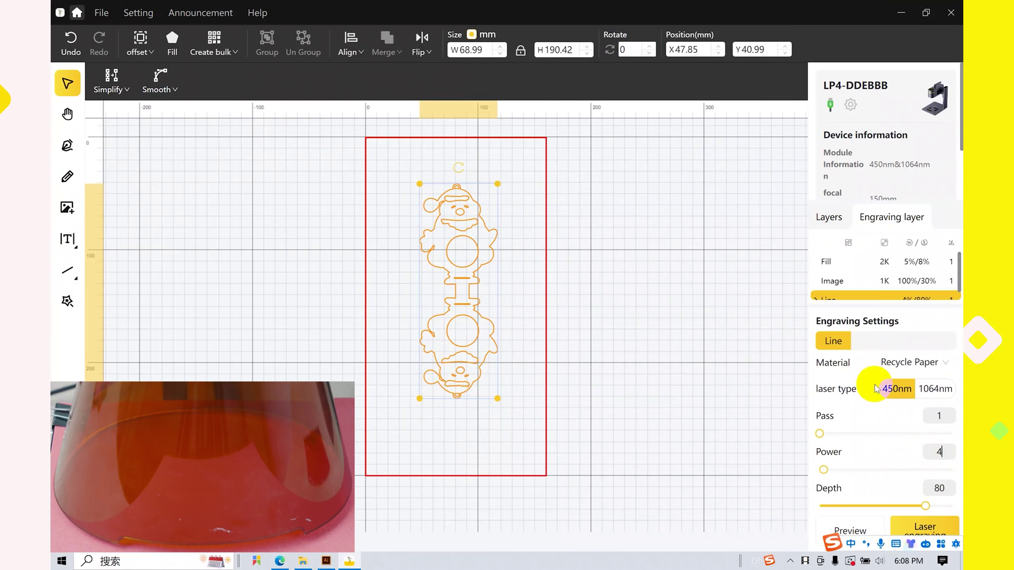
Size the candy outline to 68.99 × 190.42 mm, set line power 50 and depth 60, and preview it.
{"action": "left_click", "coordinate": [877, 390]}
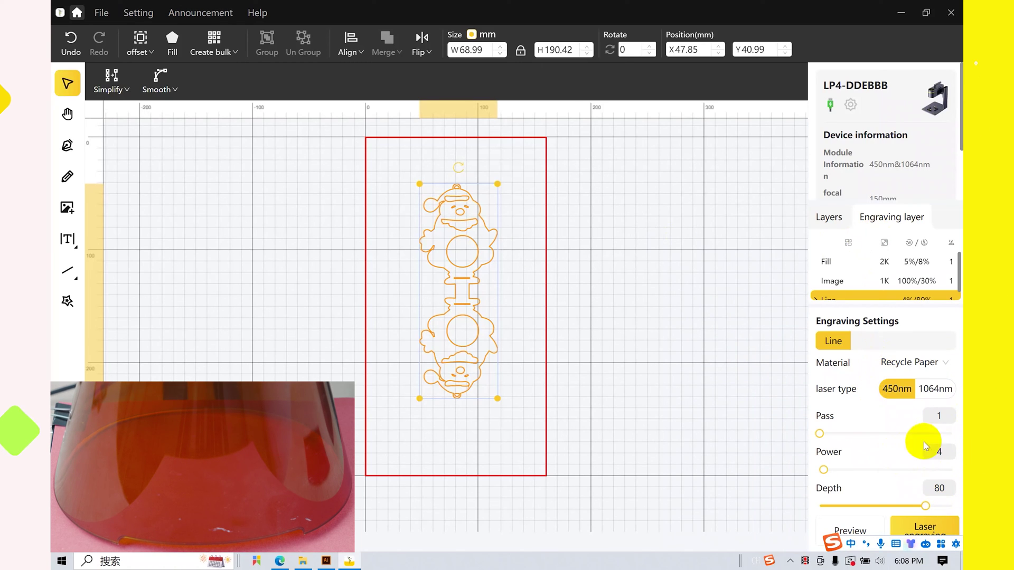
{"action": "left_click", "coordinate": [948, 452]}
{"action": "double_click", "coordinate": [950, 455]}
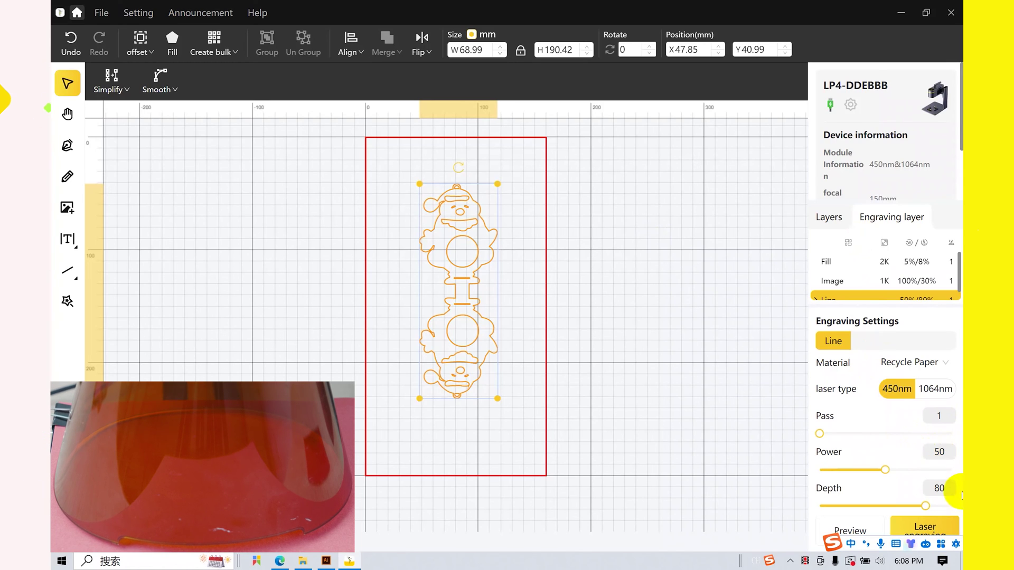
{"action": "left_click", "coordinate": [943, 489]}
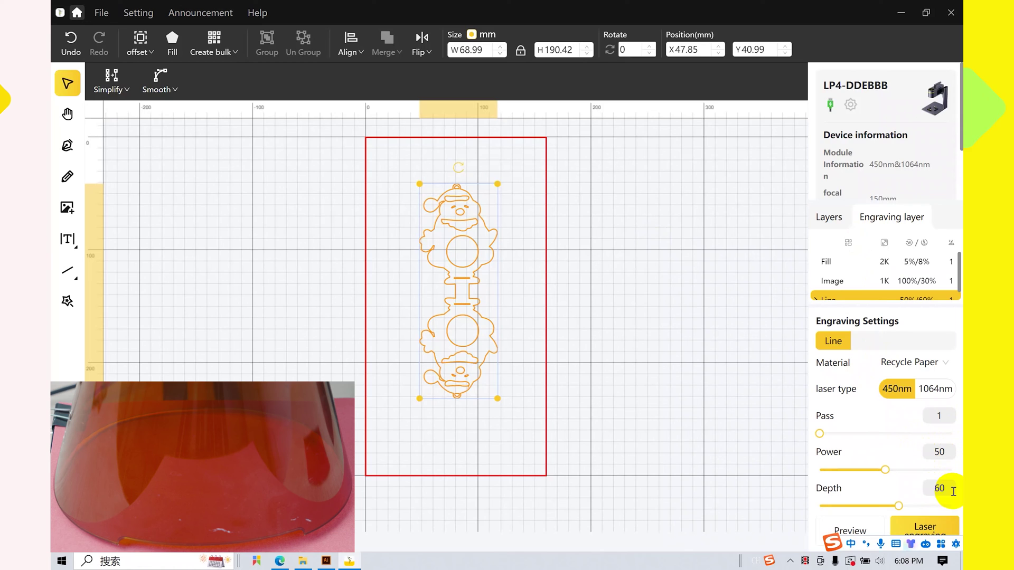
{"action": "left_click", "coordinate": [857, 533]}
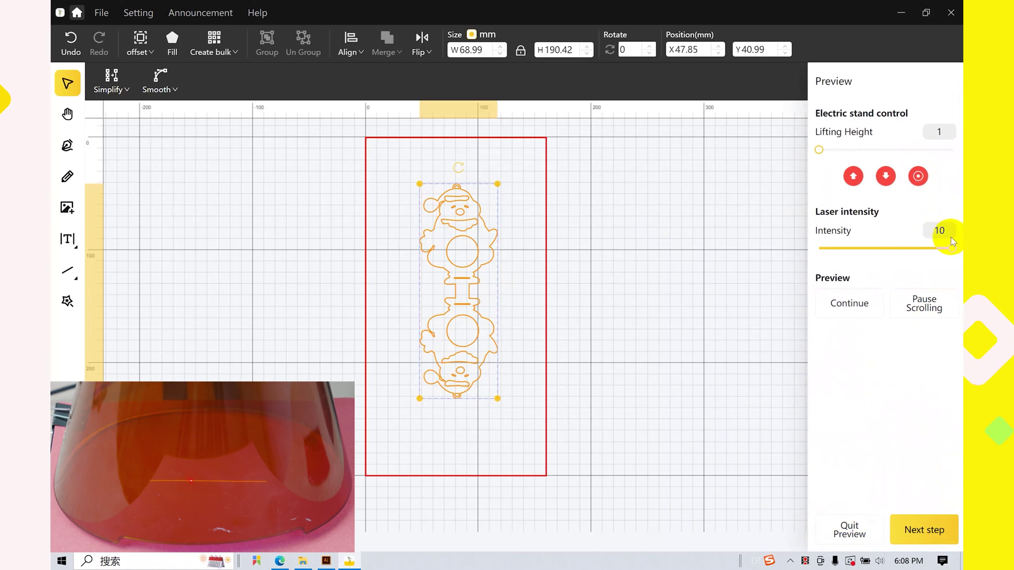
Raise the preview intensity to 10 and continue tracing the candy outline.
{"action": "mouse_move", "coordinate": [953, 249]}
{"action": "left_mouse_down"}
{"action": "mouse_move", "coordinate": [834, 251]}
{"action": "mouse_move", "coordinate": [961, 253]}
{"action": "left_mouse_up"}
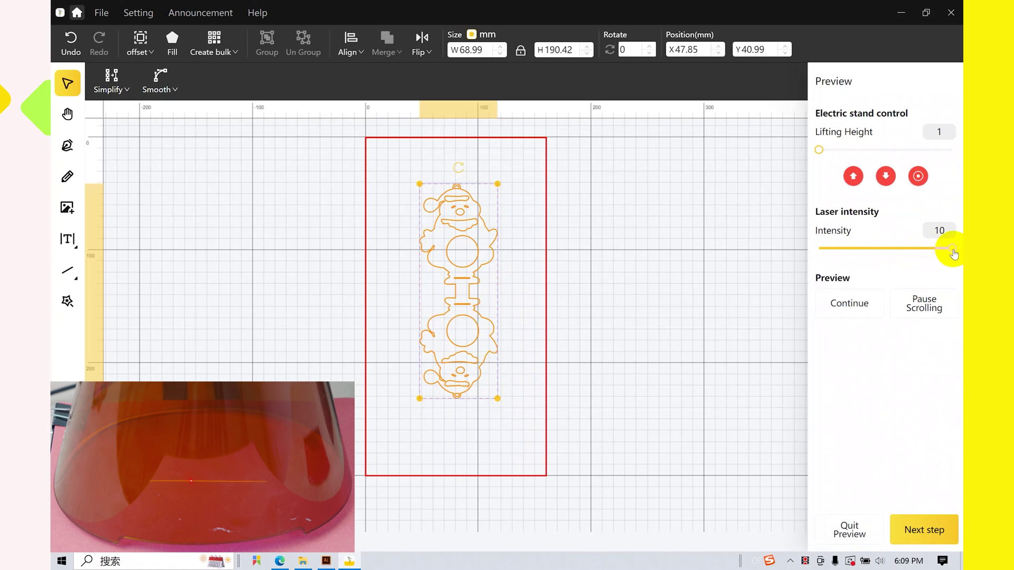
{"action": "left_click", "coordinate": [850, 306]}
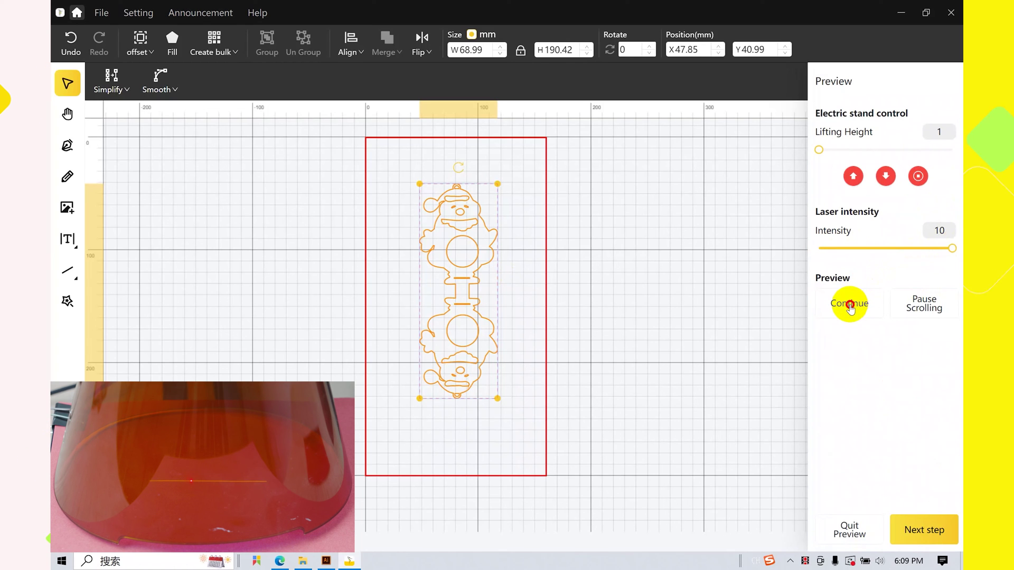
Start laser engraving the candy outline at line power 50, depth 60, confirming the engraving check.
{"action": "left_click", "coordinate": [924, 528]}
{"action": "left_click", "coordinate": [924, 531]}
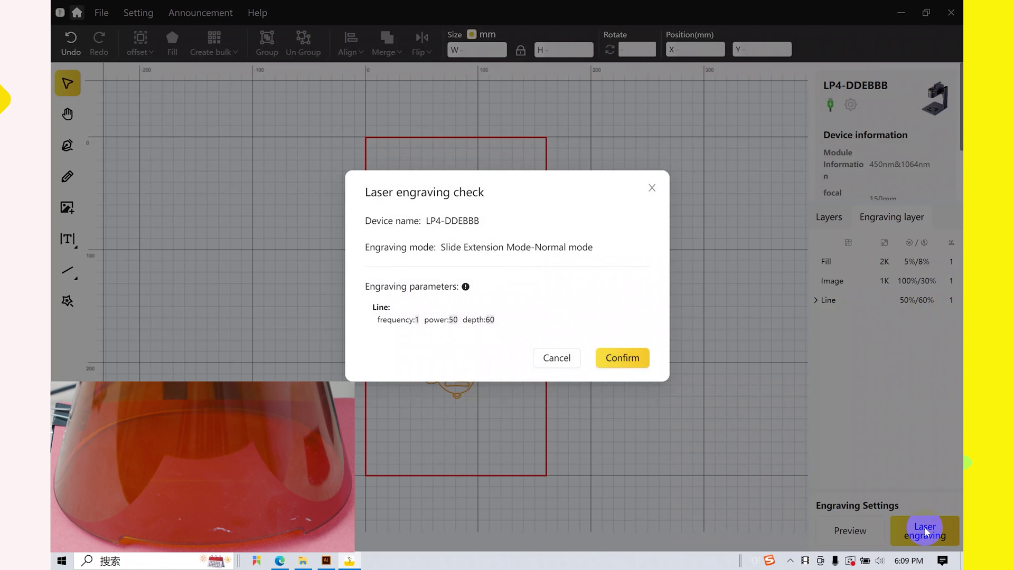
{"action": "left_click", "coordinate": [628, 359]}
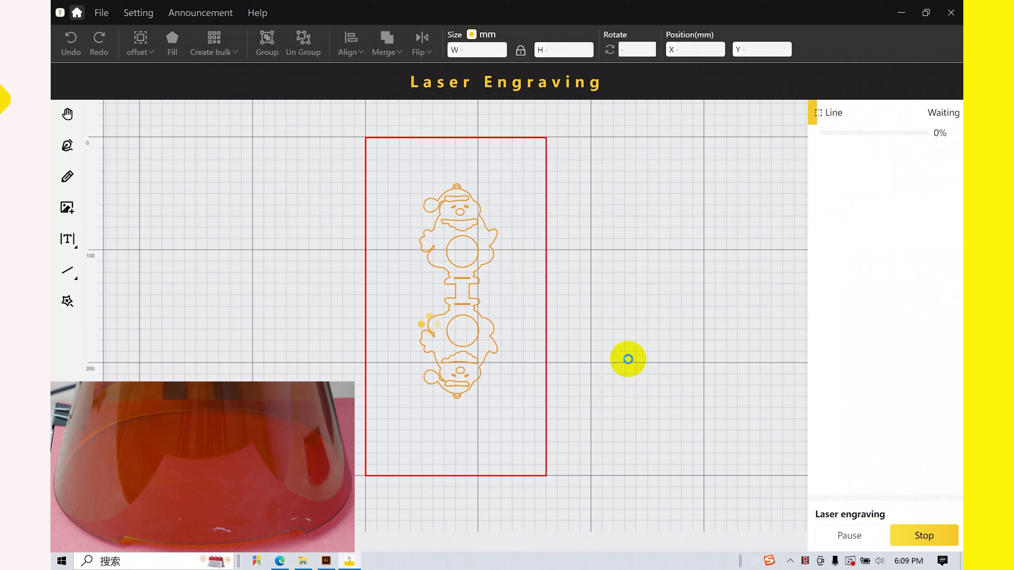